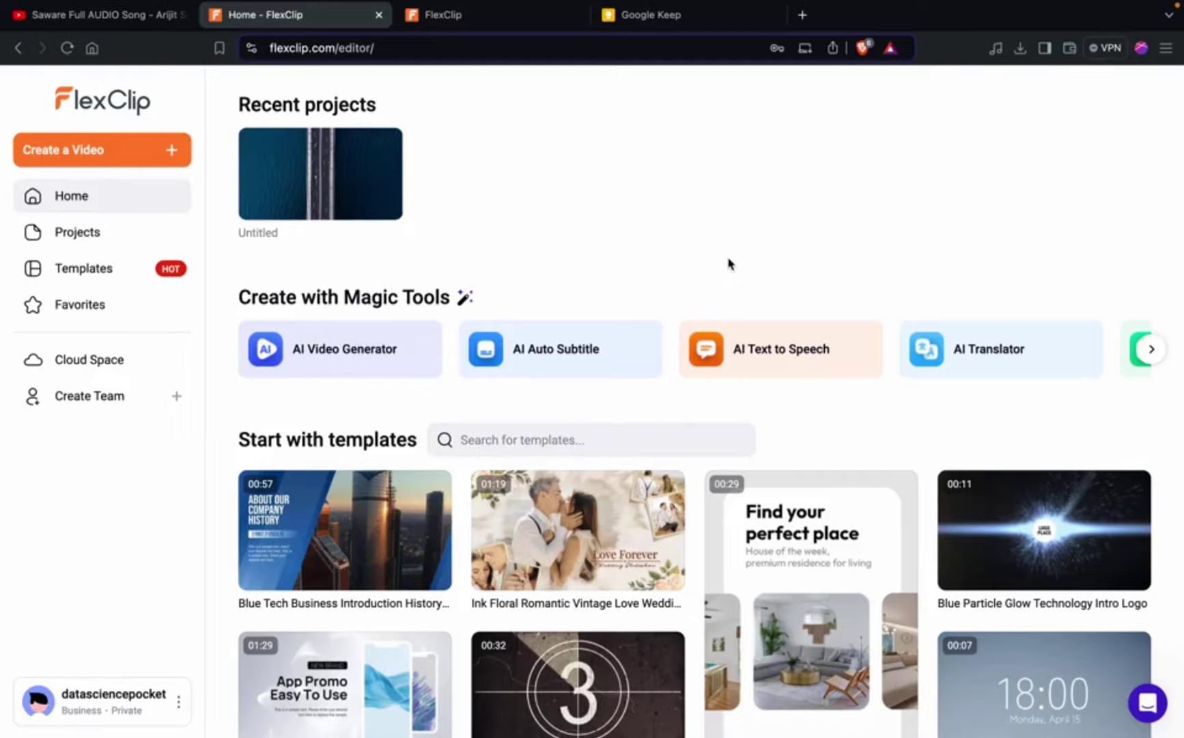
Start a new project from the AI Video Generator and show its text-to-video options.
click(1156, 347)
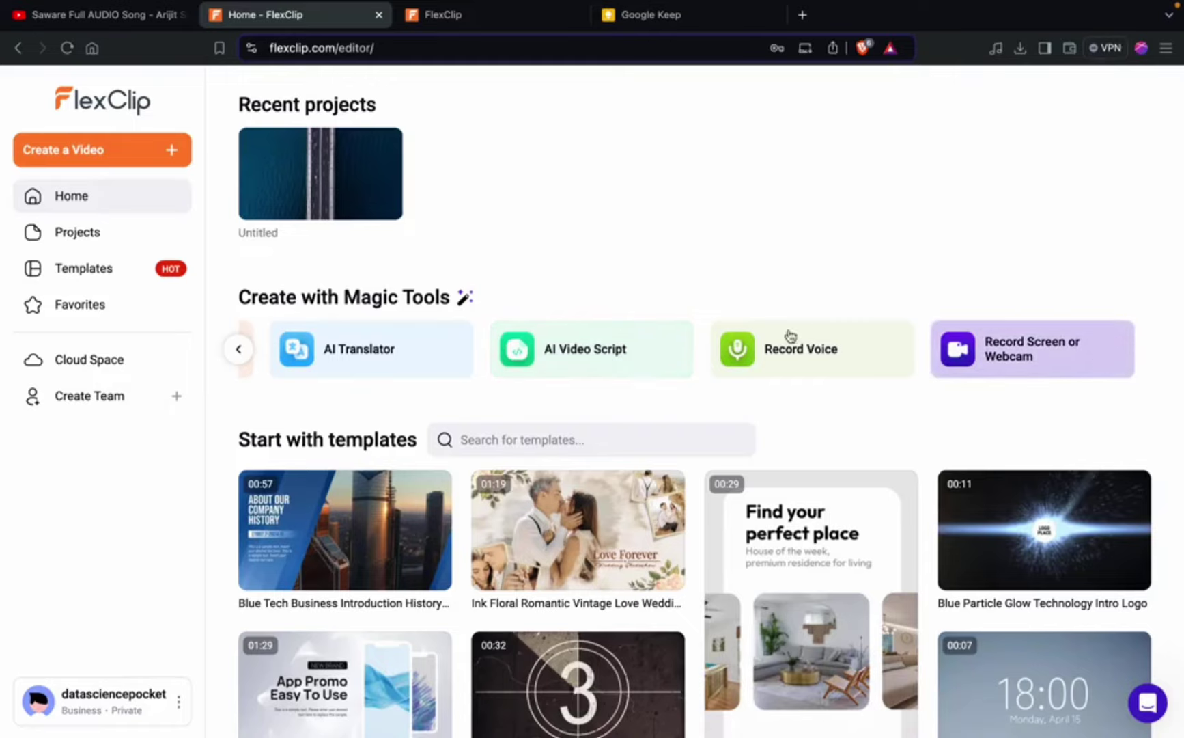
click(241, 350)
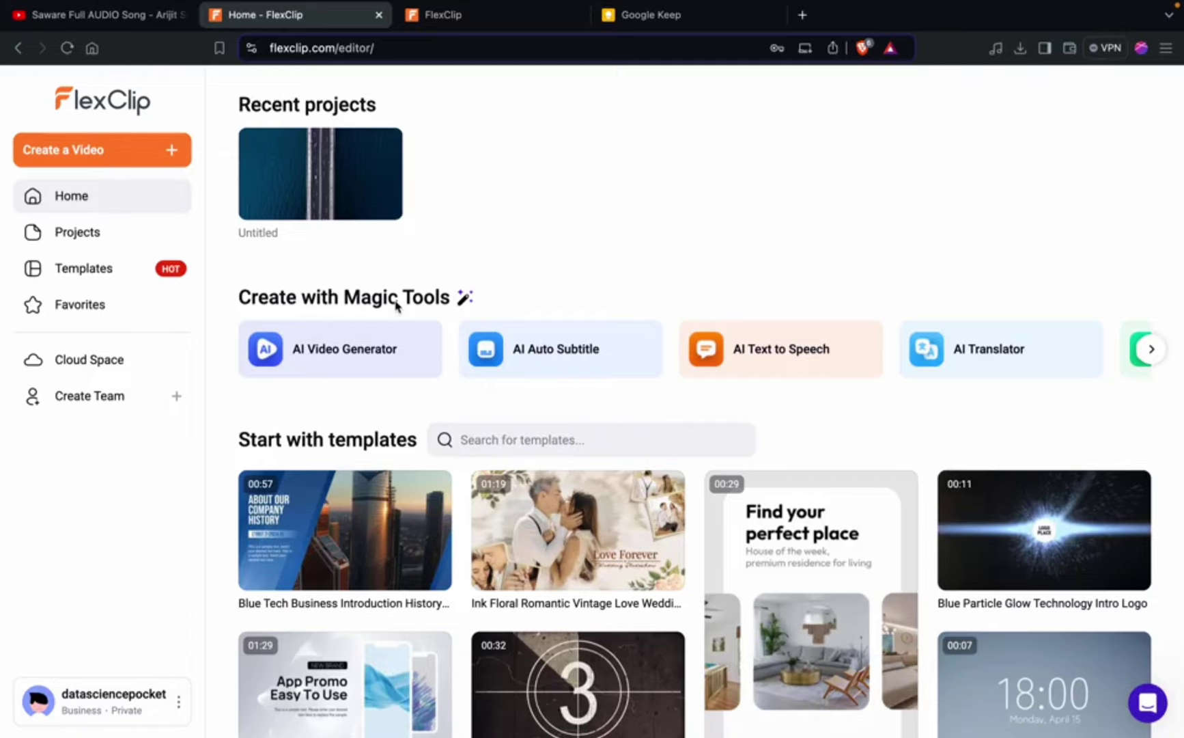
click(355, 360)
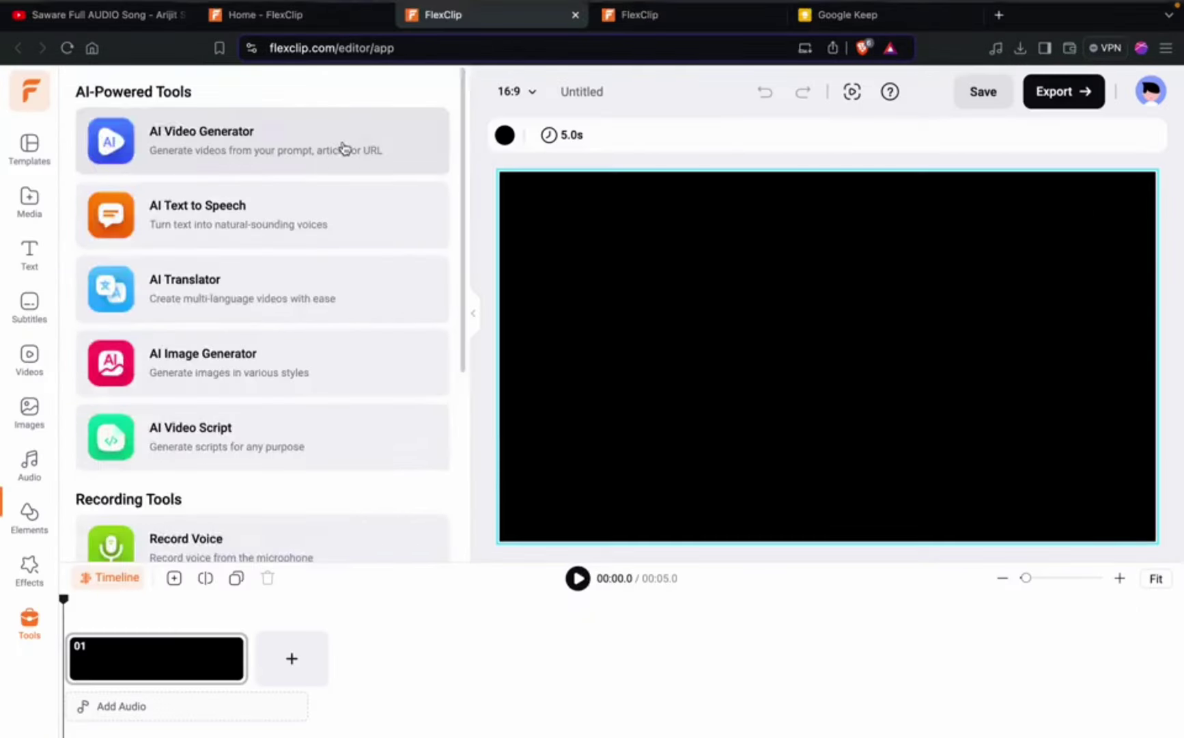
click(343, 147)
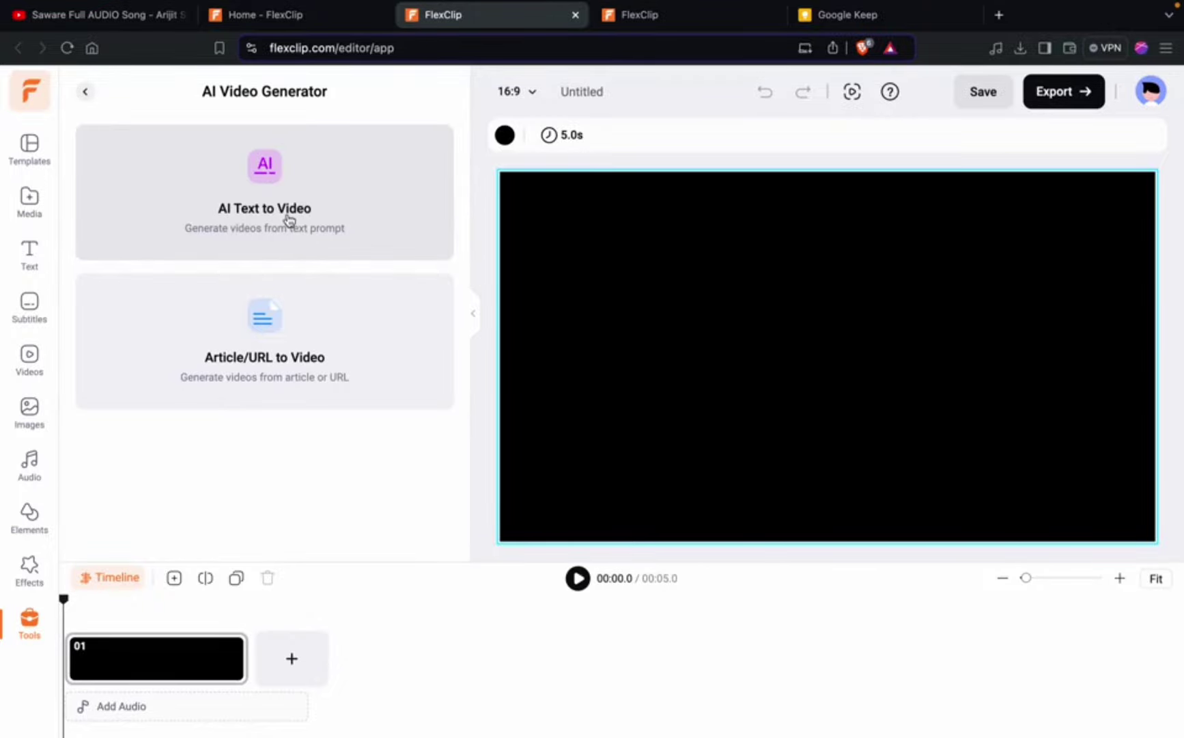
In AI Text to Video, enter a prompt for a beginner-level AI pros-and-cons video with real-life examples.
click(286, 203)
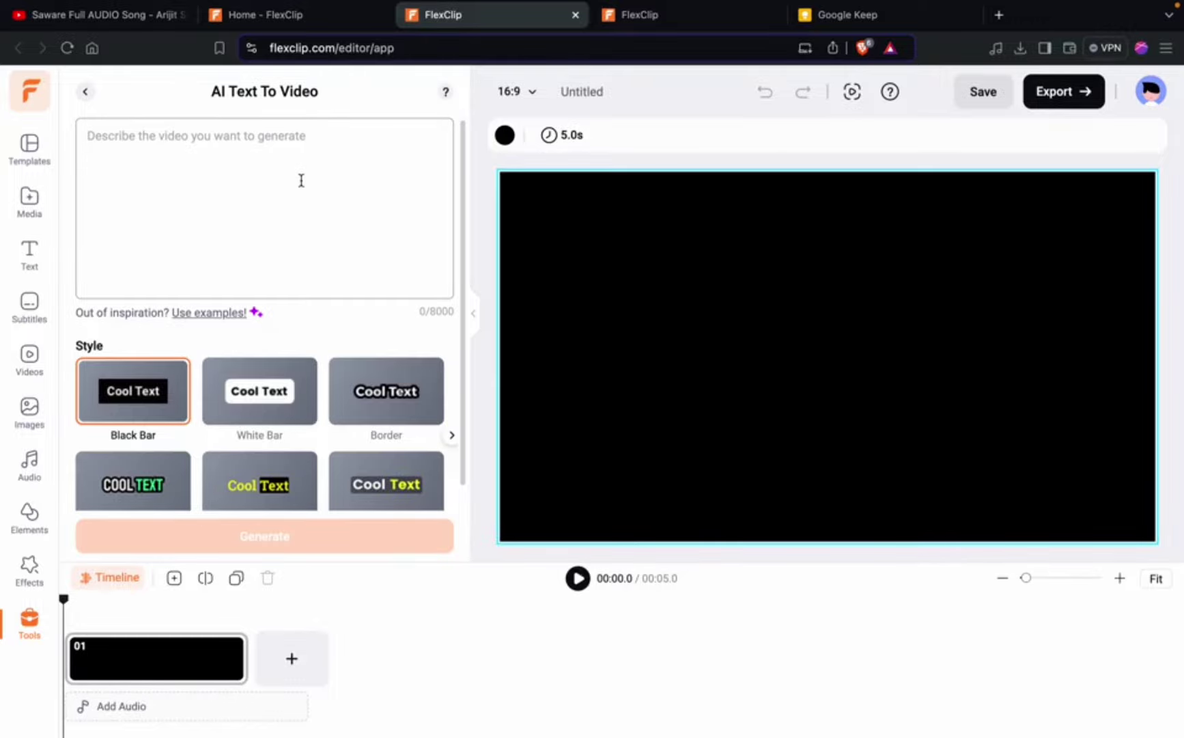
text(Generate a video on the pros and)
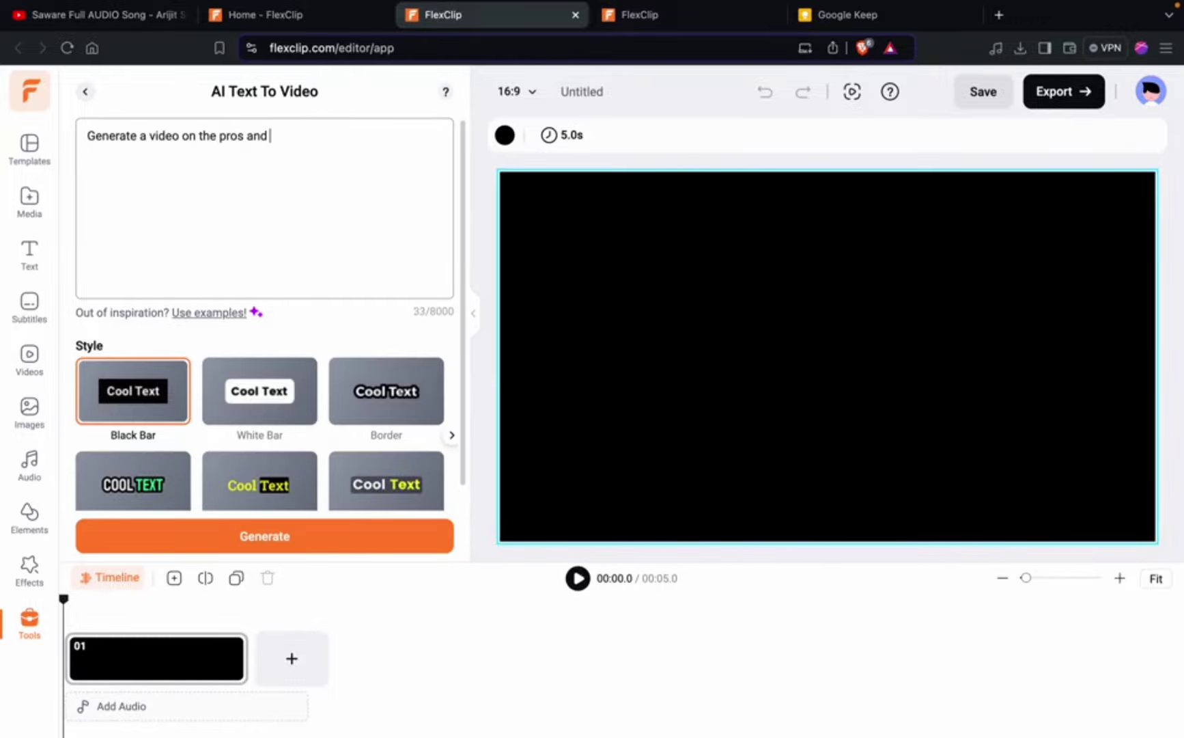
text( cons of Artificial intelligence)
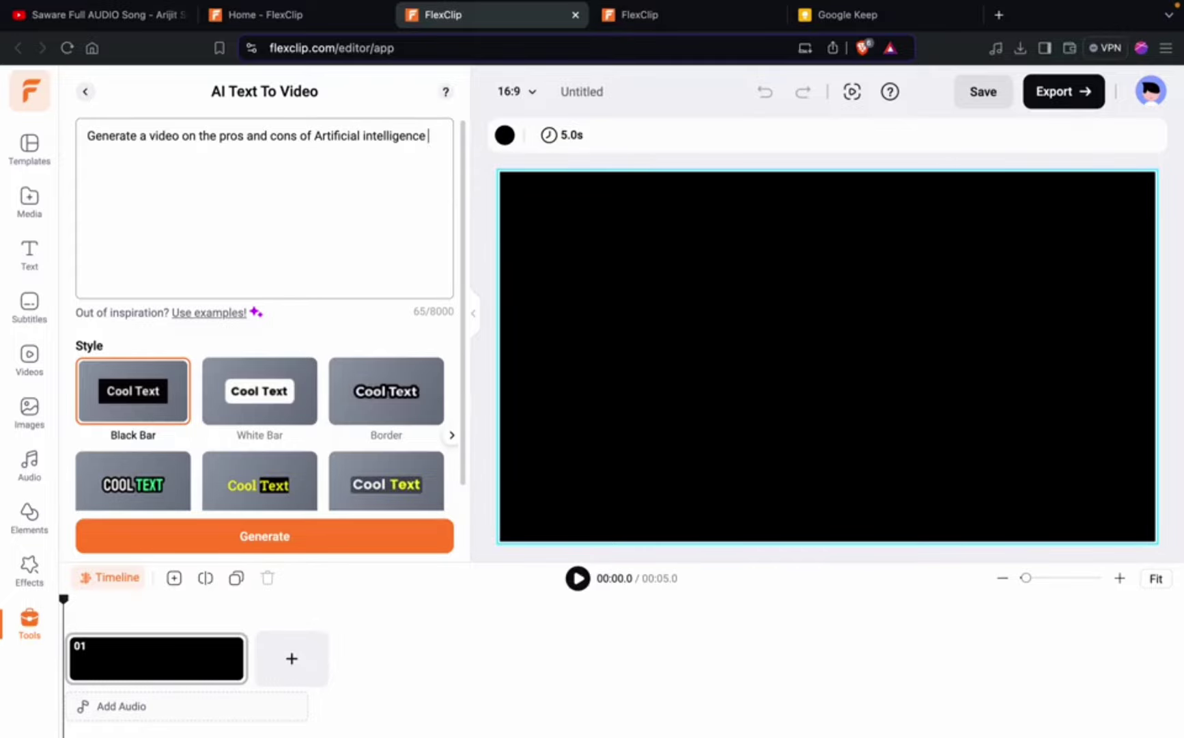
text(. Also give rea)
text(l-life examples to explani)
key(BackSpace)
key(BackSpace)
text(in it to a)
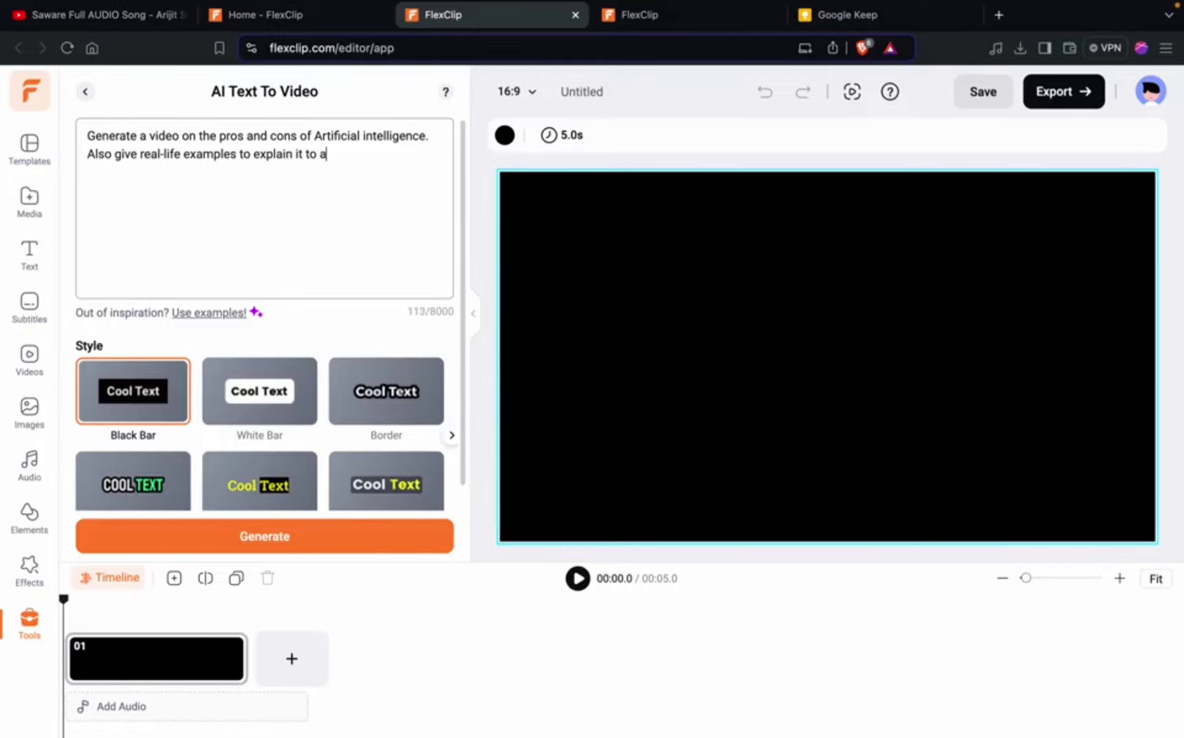
text( beginner.)
click(191, 132)
click(375, 141)
drag(109, 155, 311, 155)
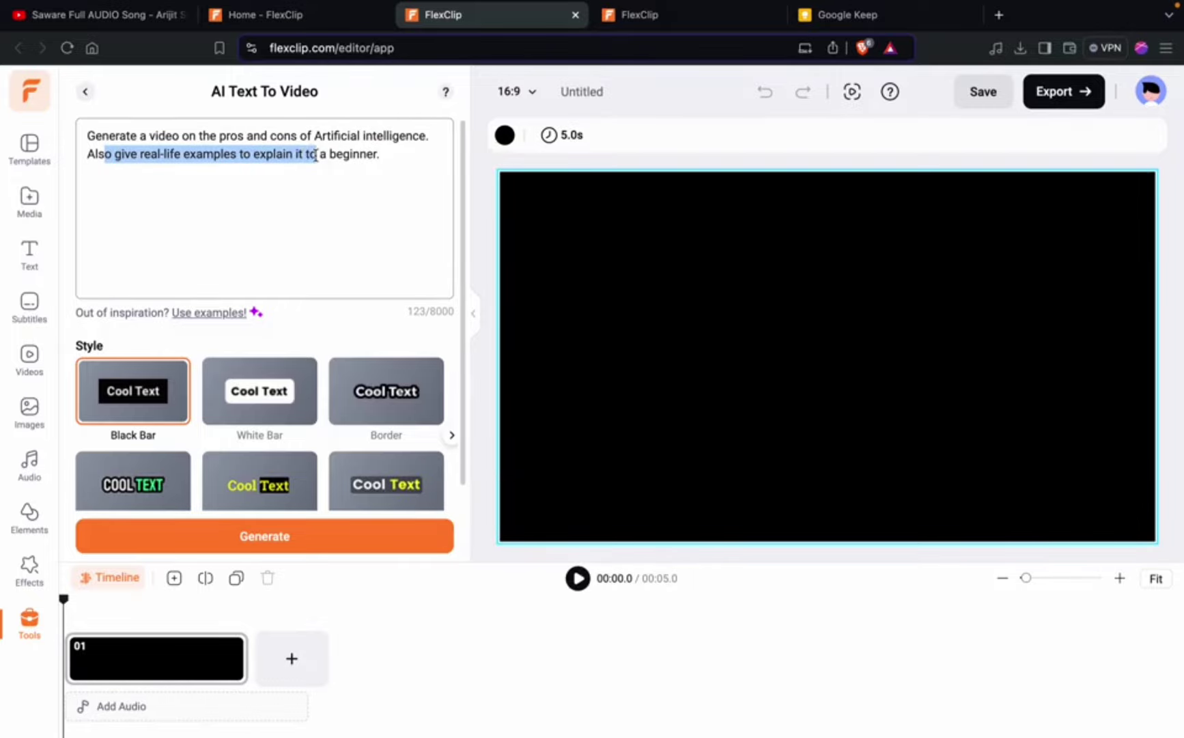
click(386, 162)
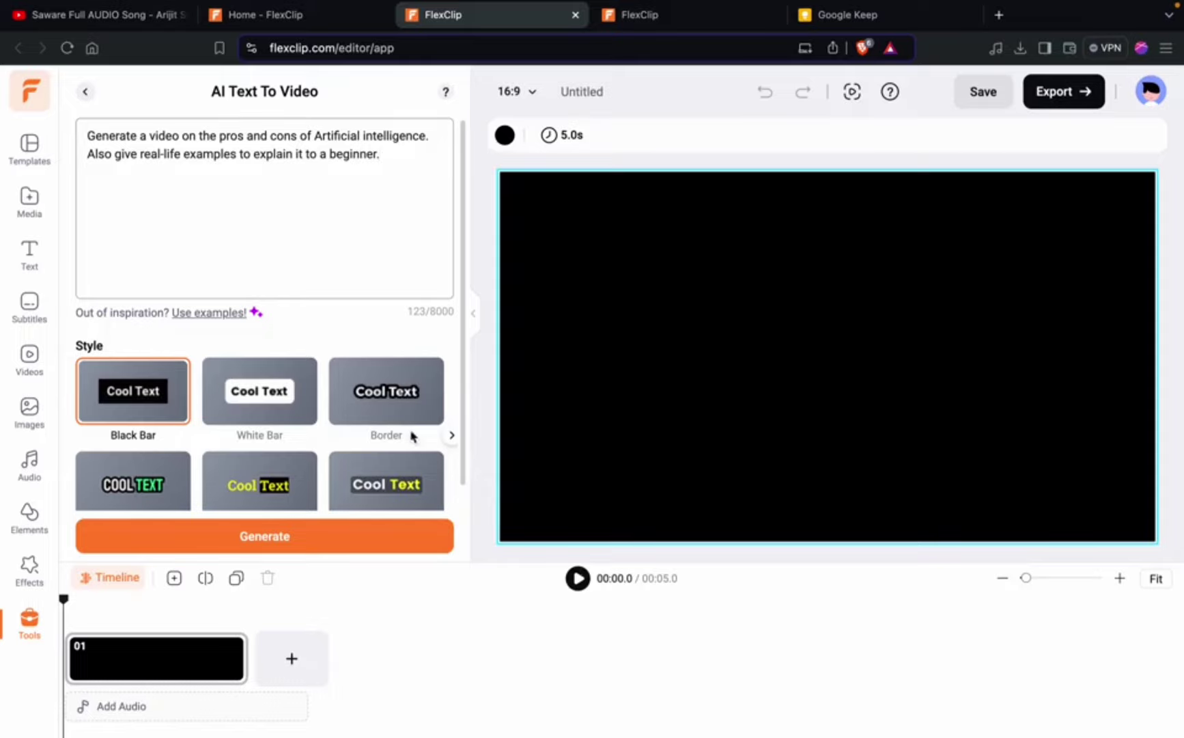
Pick the Highlight caption style thumbnail in place of Black Bar.
scroll(337, 428, down, 1)
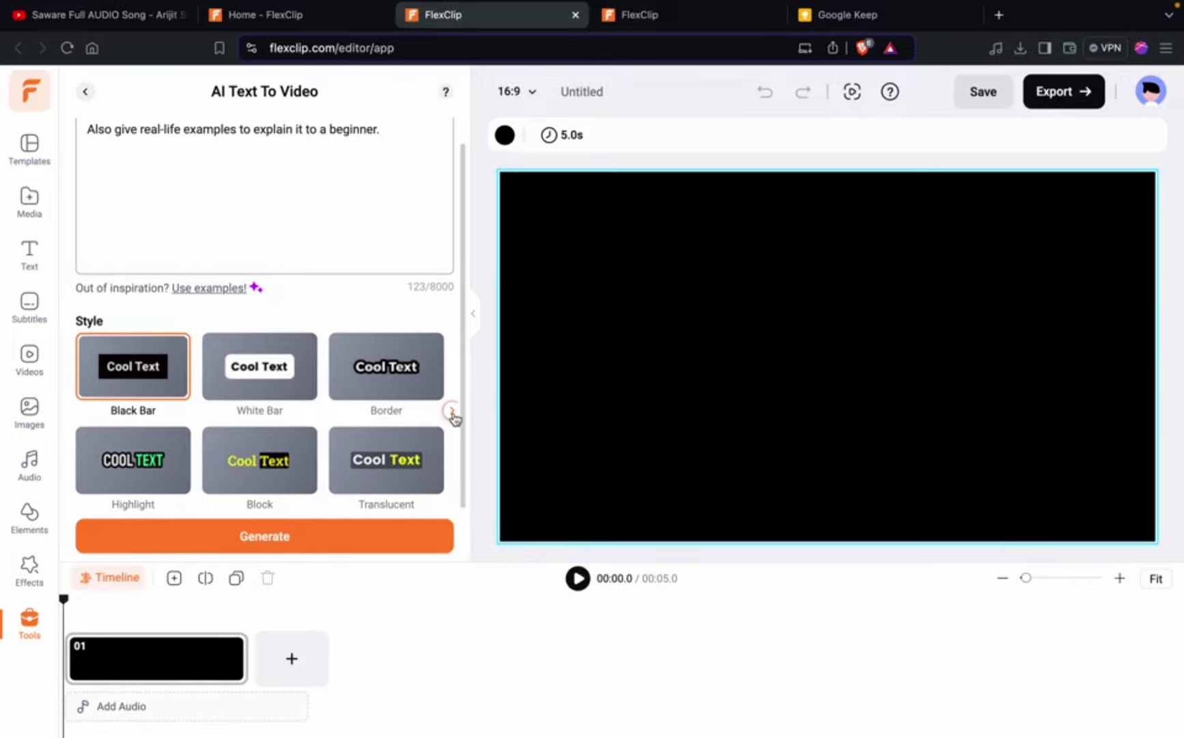
click(126, 473)
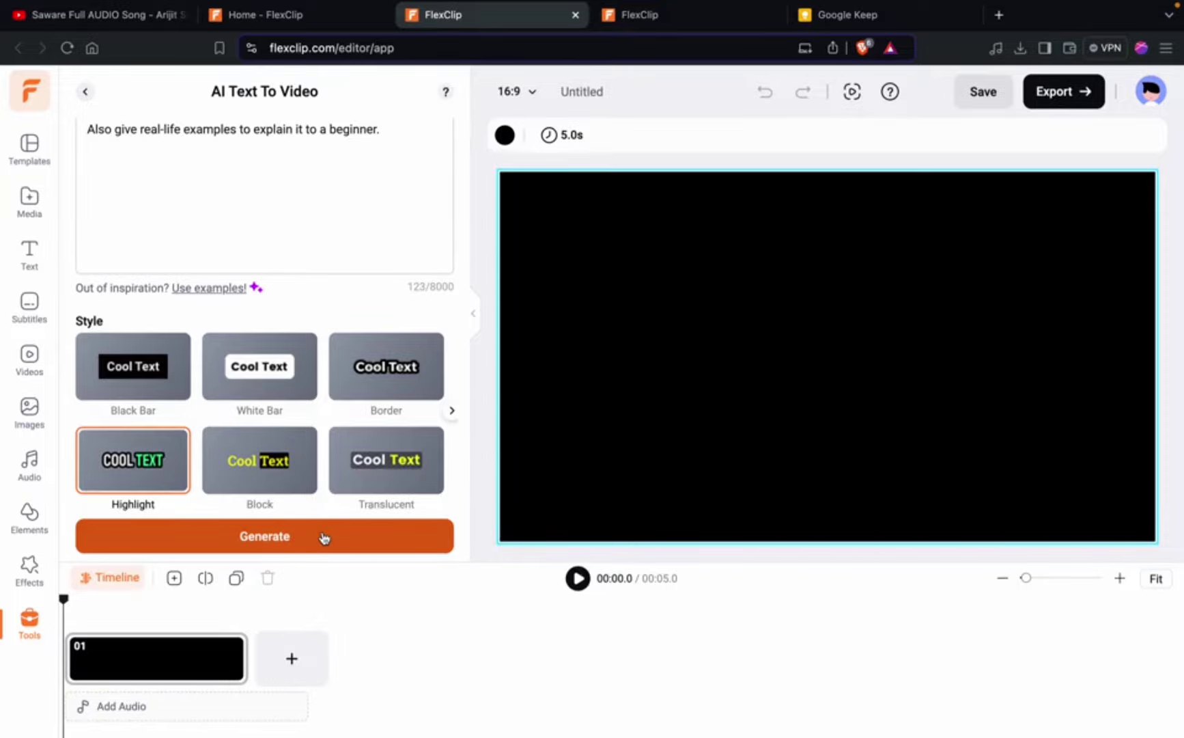
Generate the AI video from the prompt and start scrolling through the scene list.
click(324, 538)
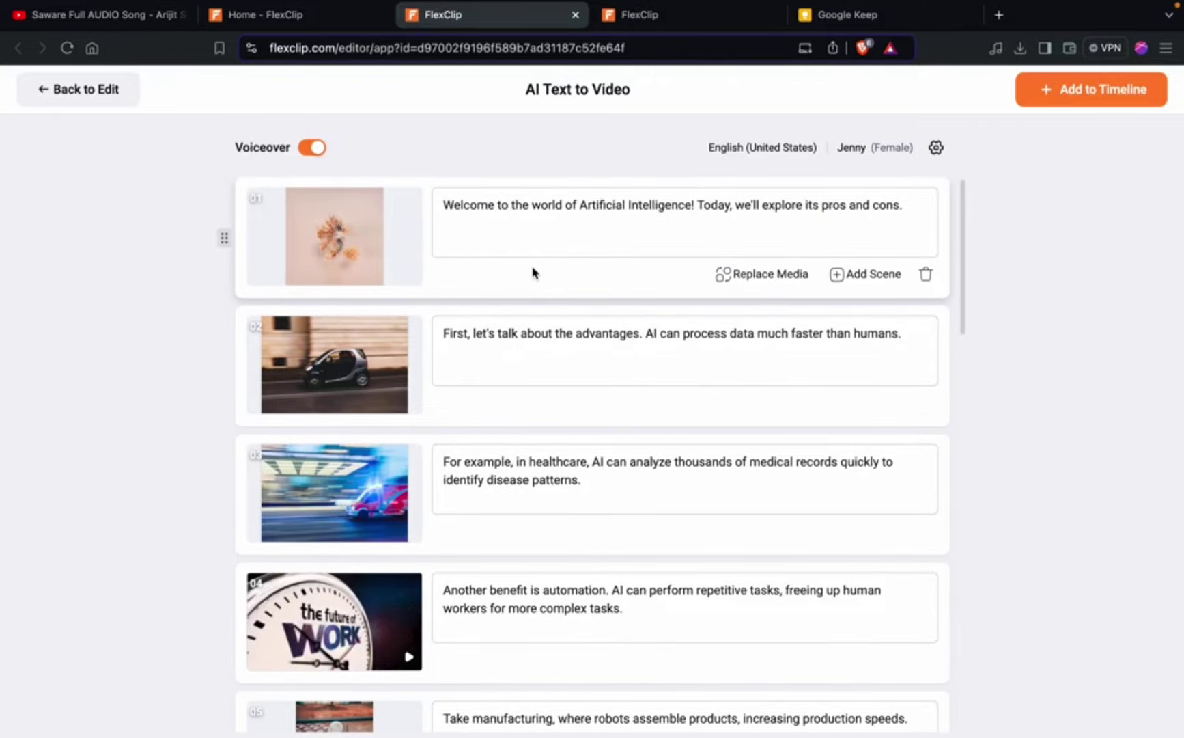
scroll(533, 272, down, 1)
scroll(533, 271, down, 2)
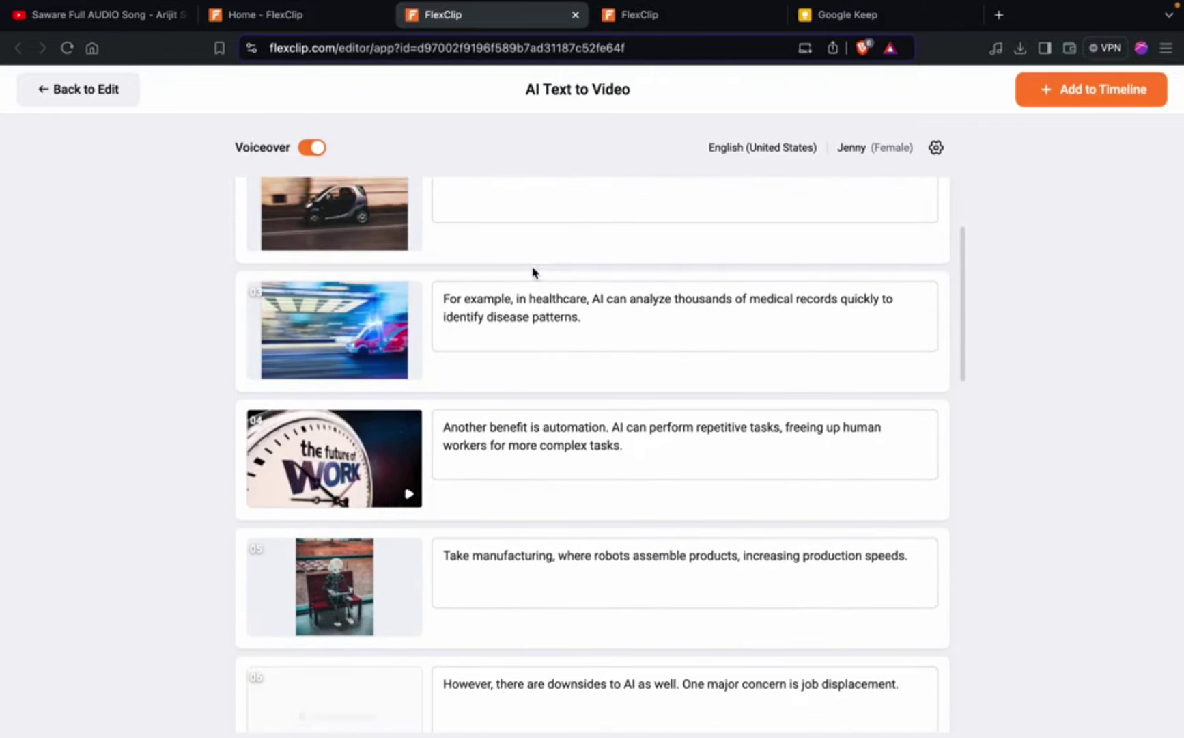
scroll(533, 268, down, 3)
scroll(534, 266, down, 1)
scroll(534, 266, up, 7)
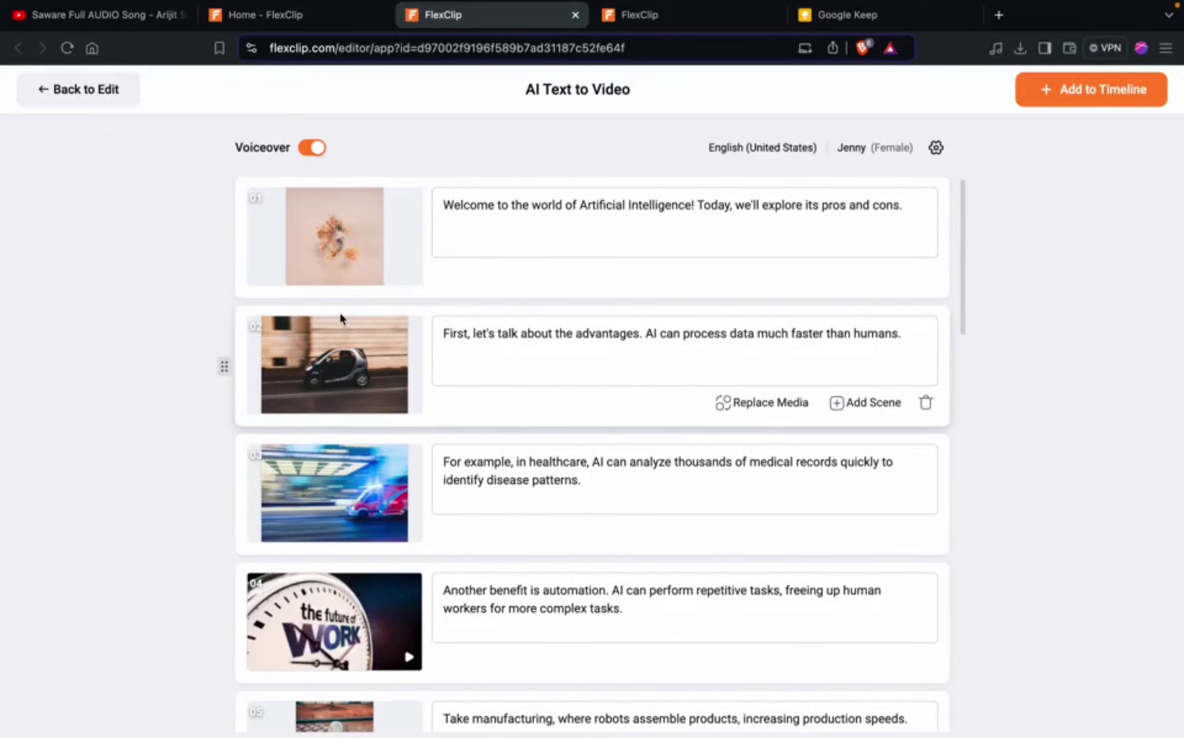
Review the rest of the generated script, selecting part of scene 02's narration.
scroll(342, 319, down, 2)
scroll(342, 319, down, 4)
scroll(342, 319, down, 2)
scroll(342, 319, down, 2)
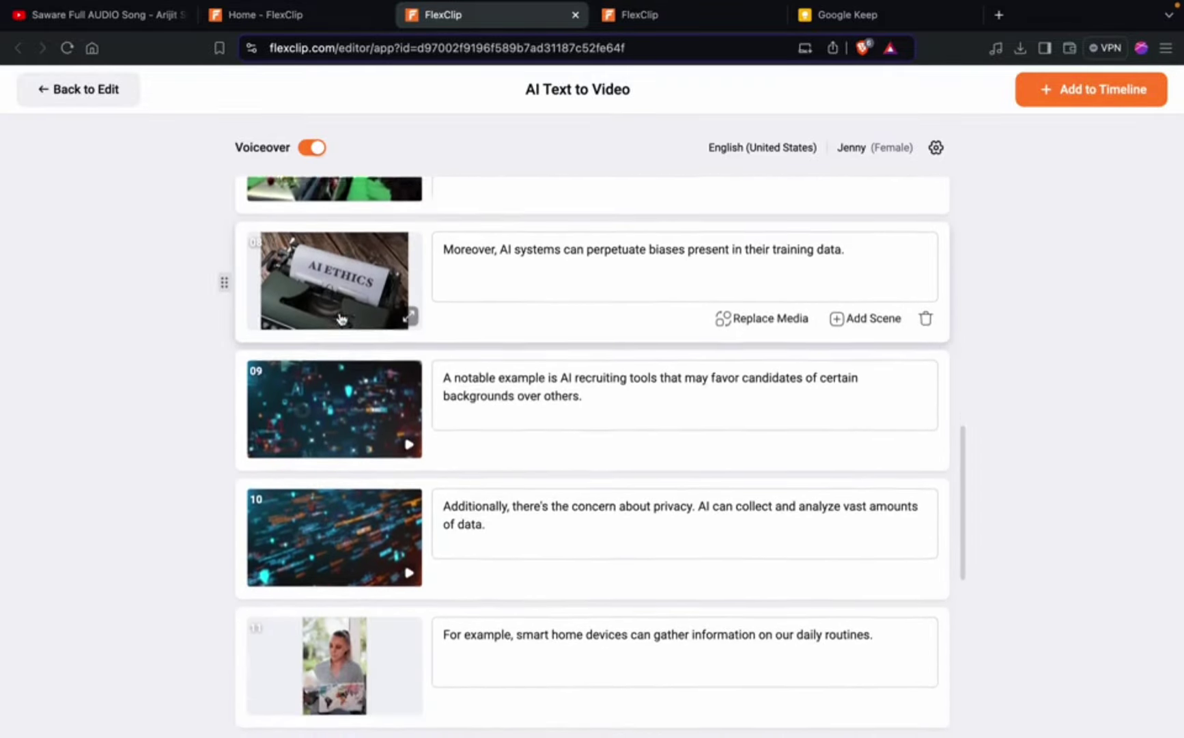
scroll(342, 319, down, 4)
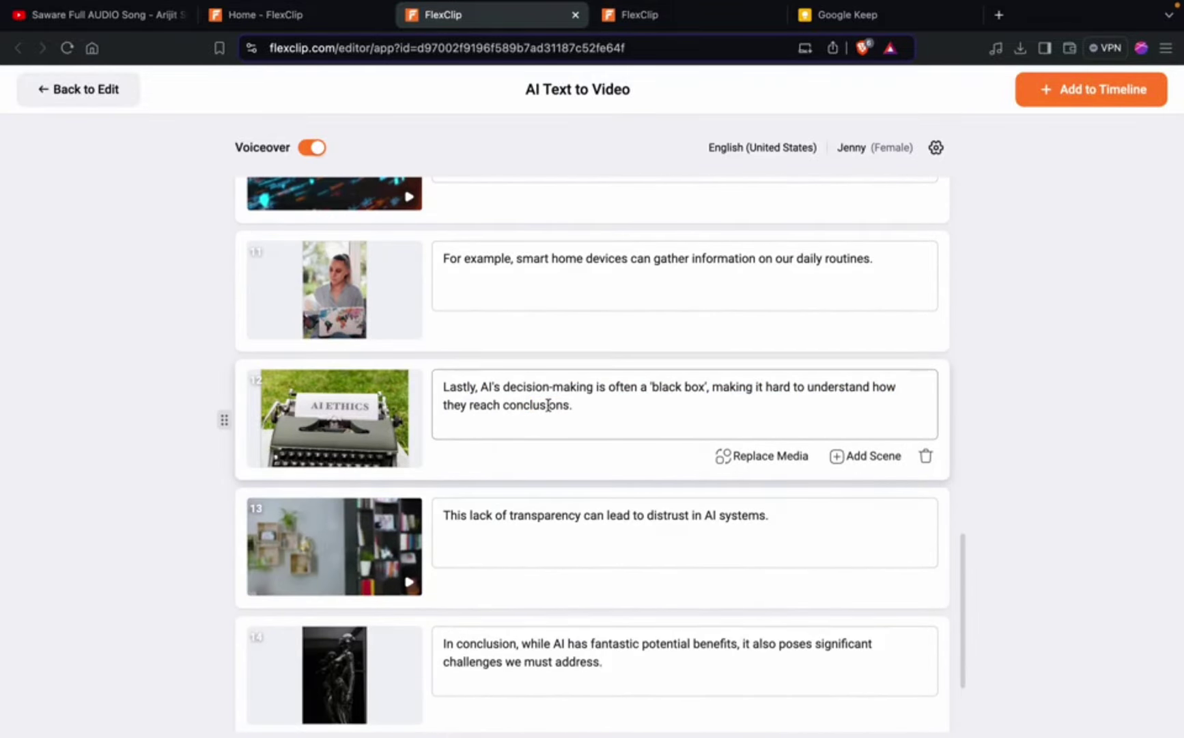
scroll(548, 410, up, 14)
mouse_move(684, 350)
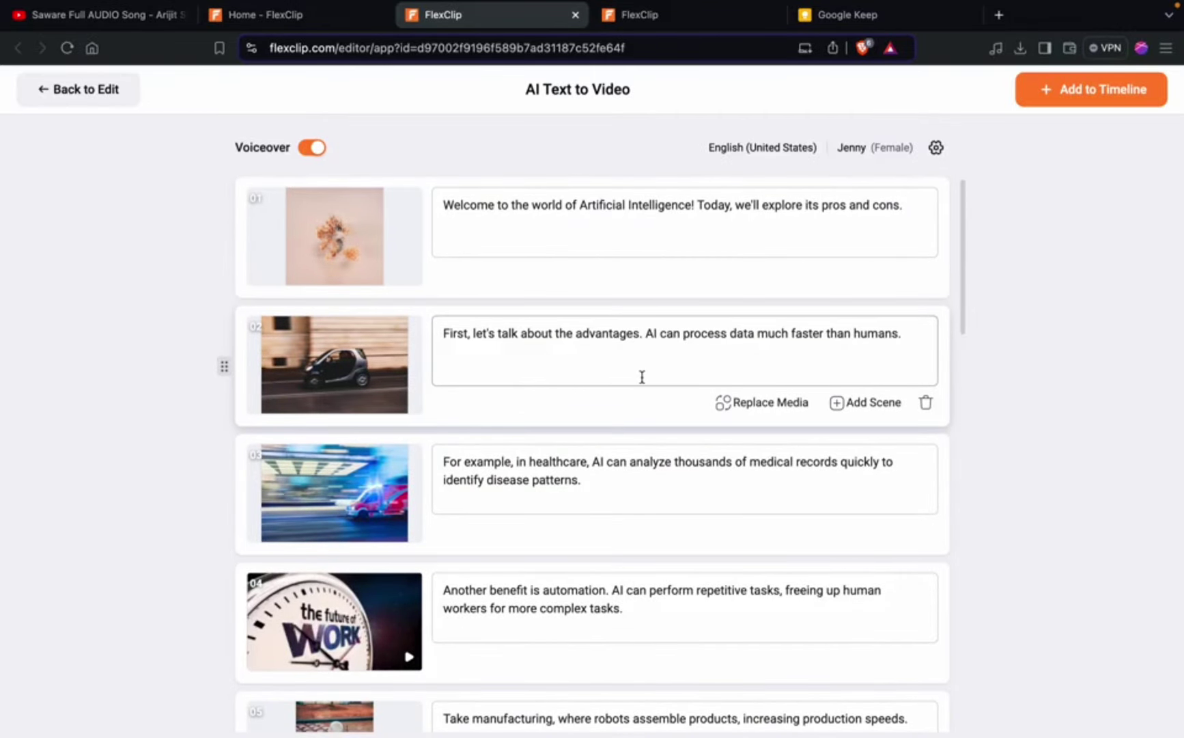
drag(550, 333, 729, 333)
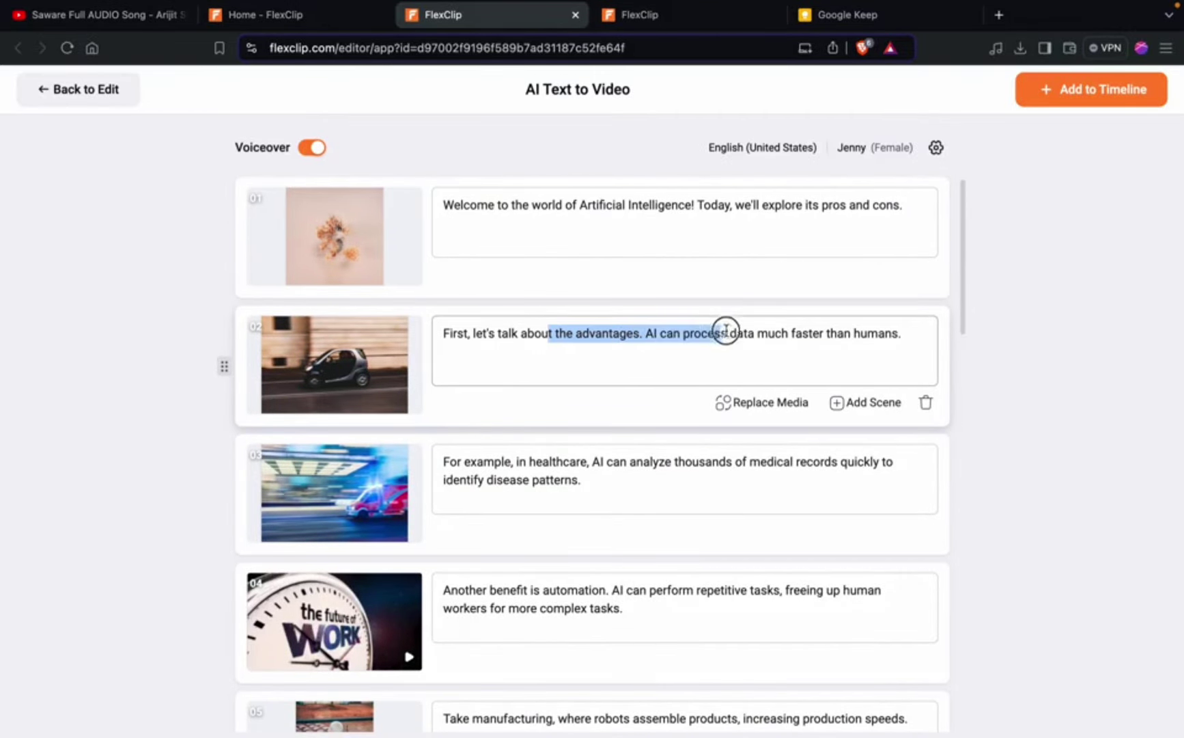
click(730, 333)
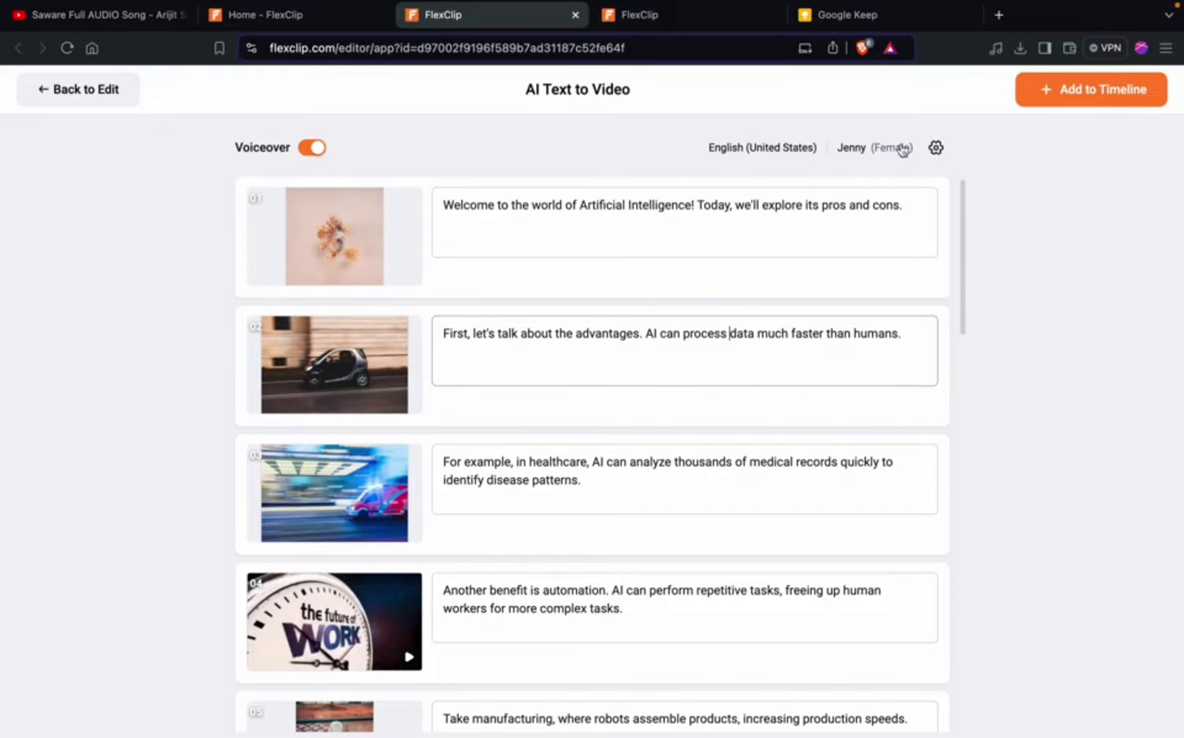
In Voiceover Settings, set the narrator voice to Andrew Multilingual.
click(936, 148)
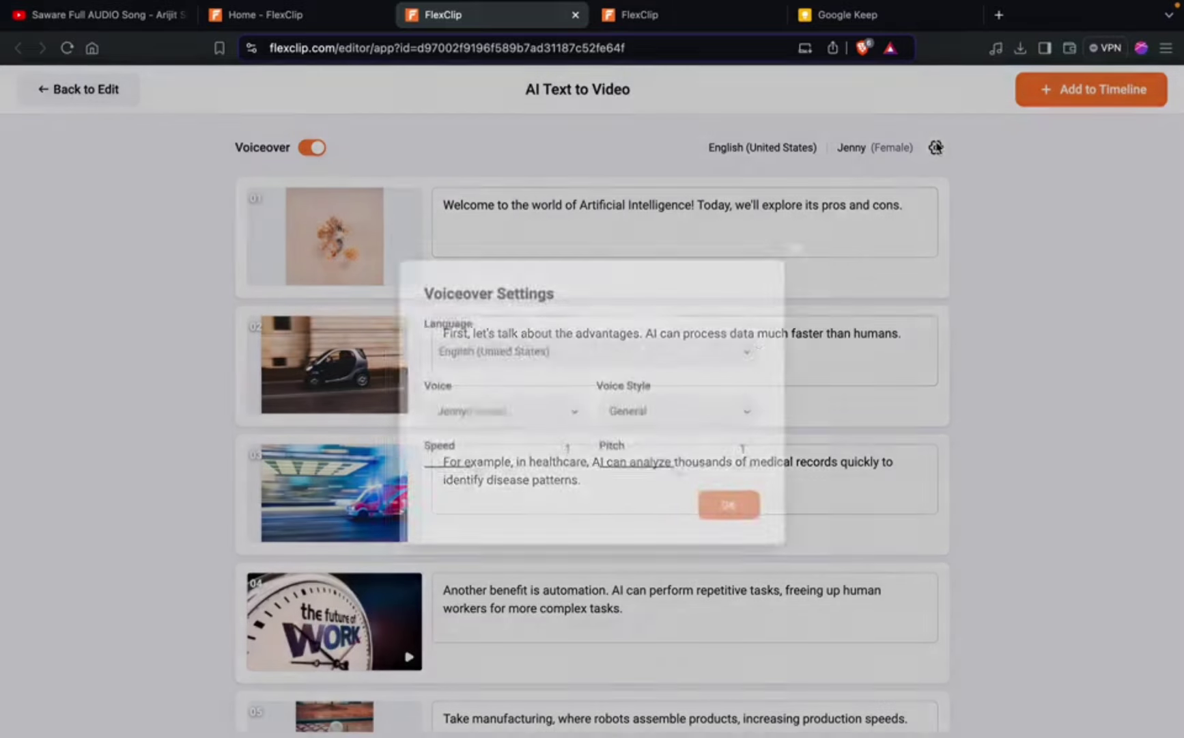
click(517, 417)
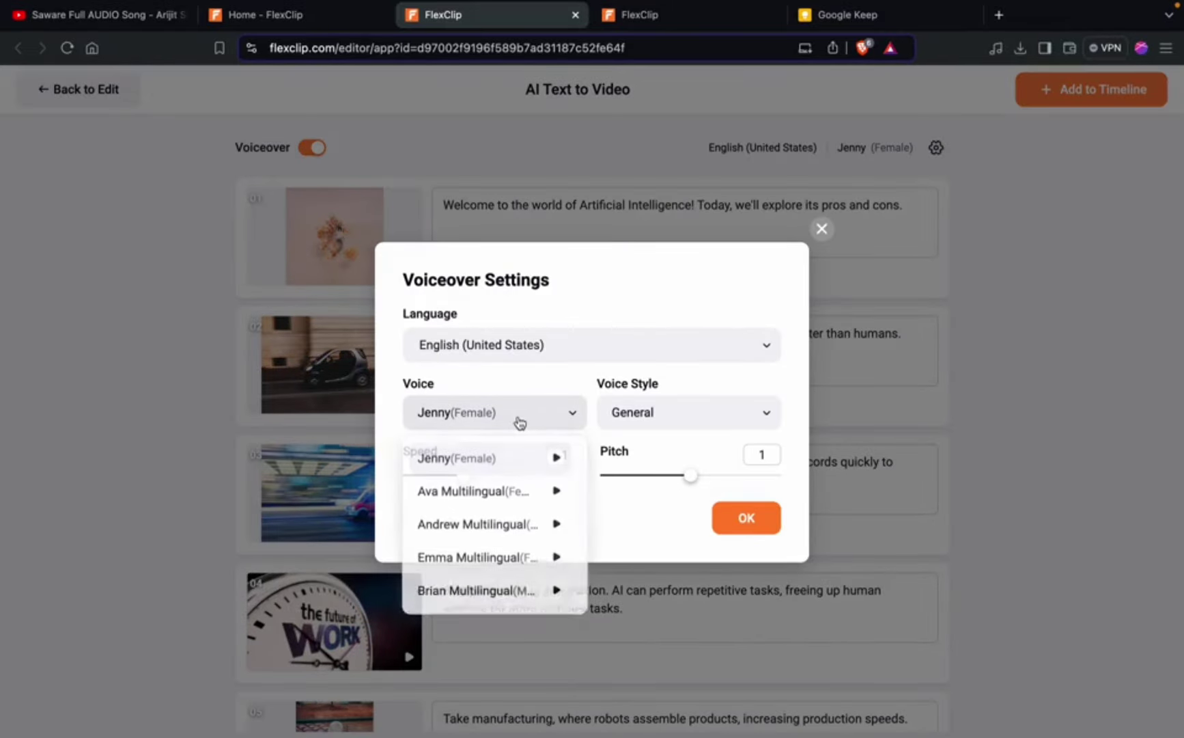
scroll(487, 498, down, 2)
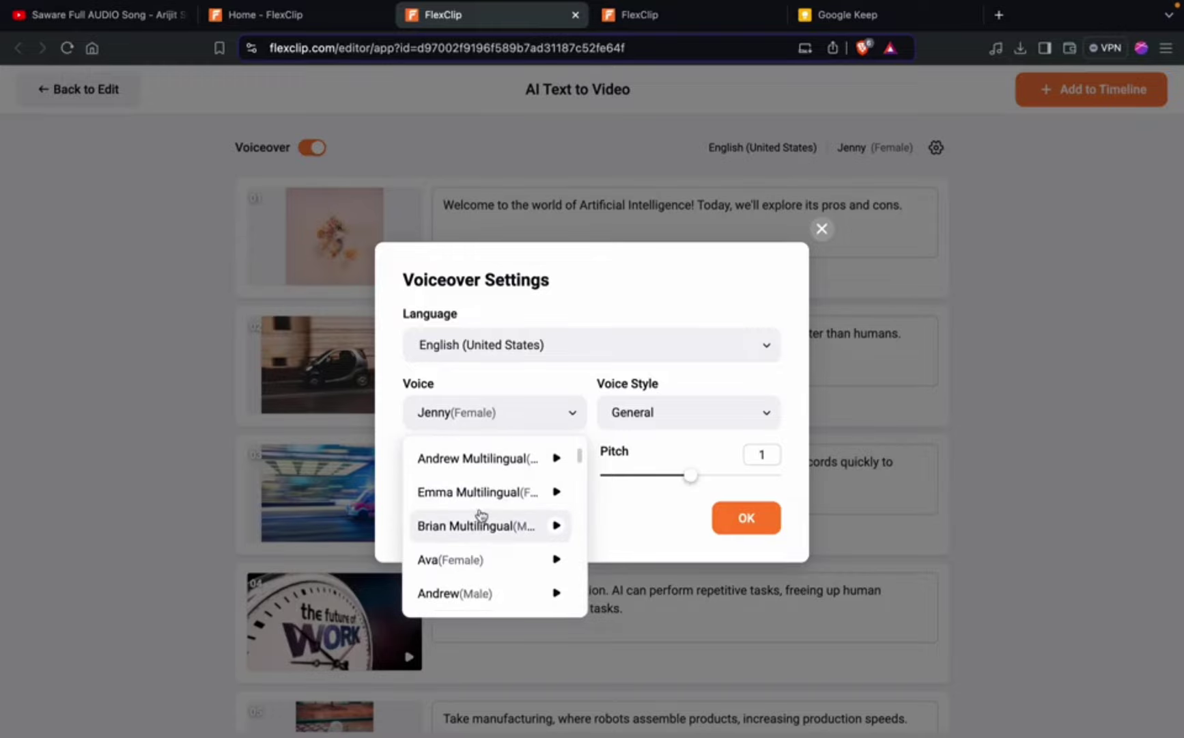
scroll(478, 526, down, 1)
scroll(471, 550, down, 1)
scroll(469, 553, up, 2)
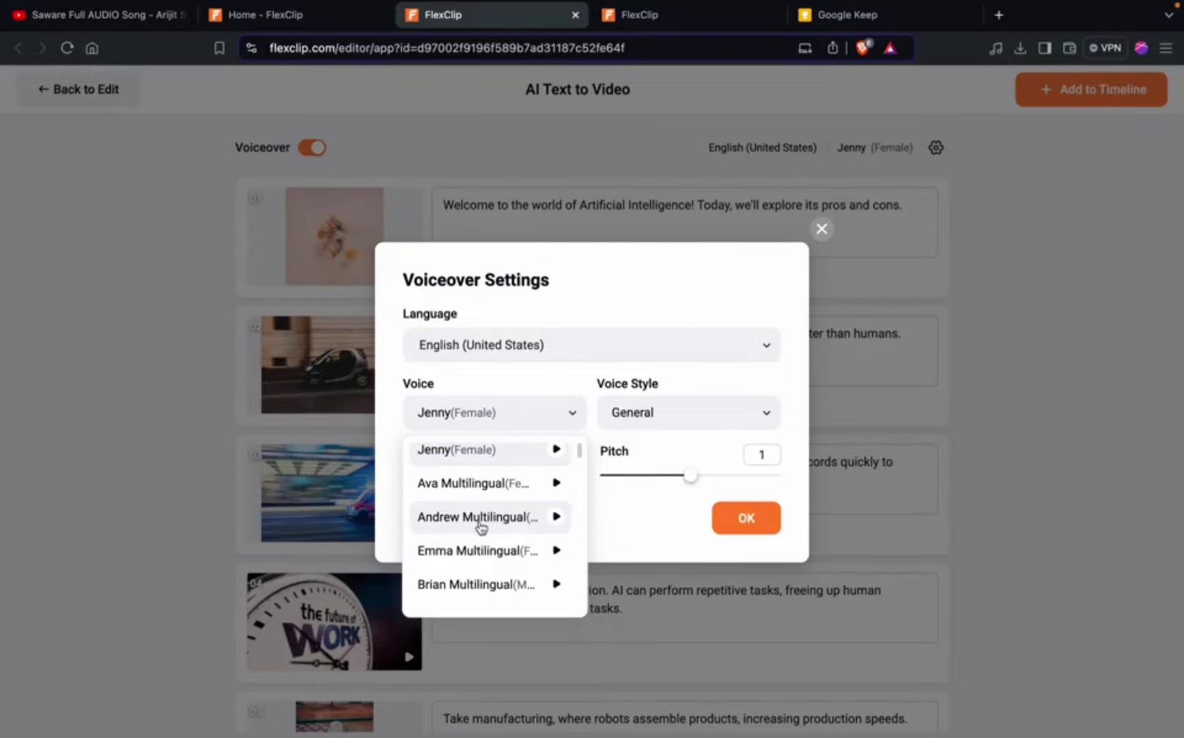
click(509, 525)
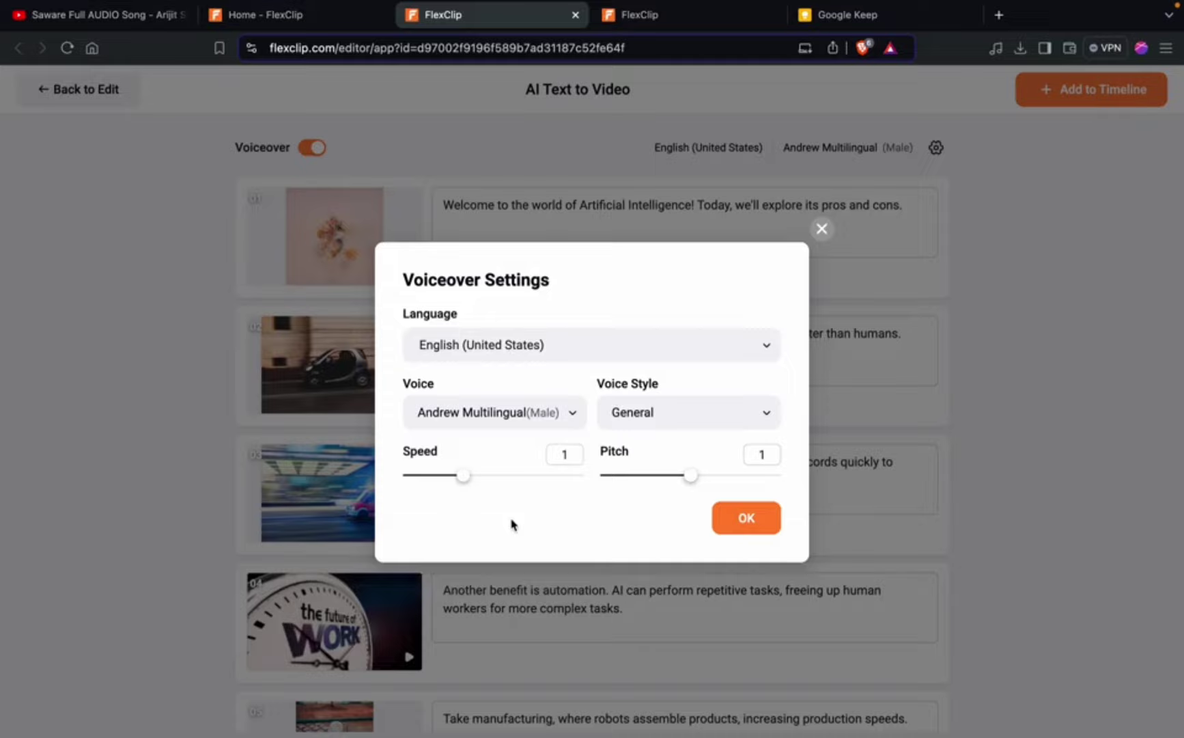
Browse the voice styles and keep General.
click(728, 398)
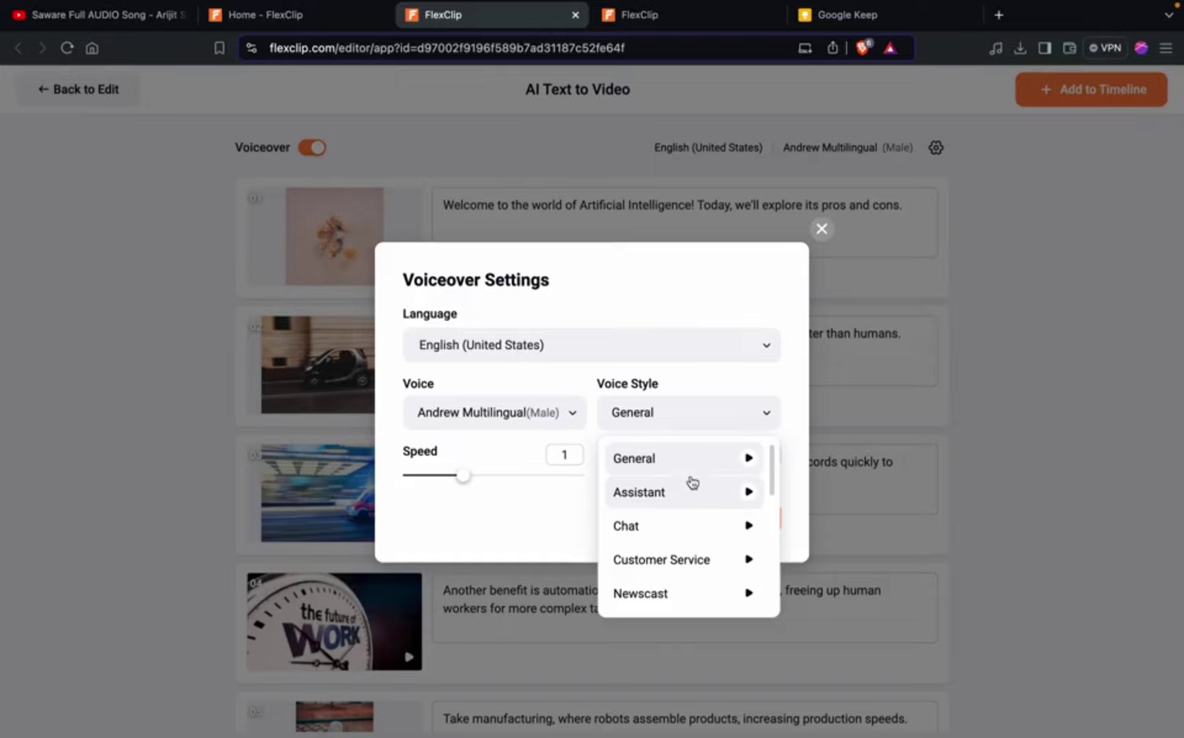
scroll(697, 533, down, 3)
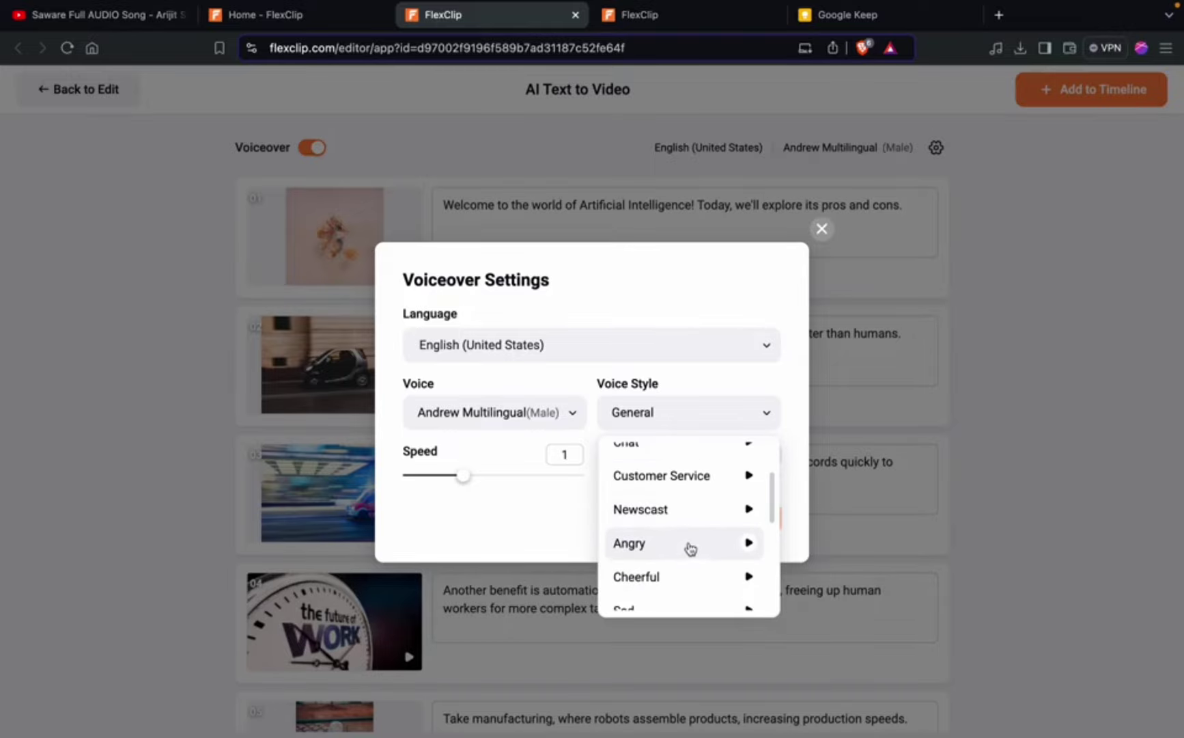
scroll(690, 549, down, 4)
scroll(685, 529, down, 1)
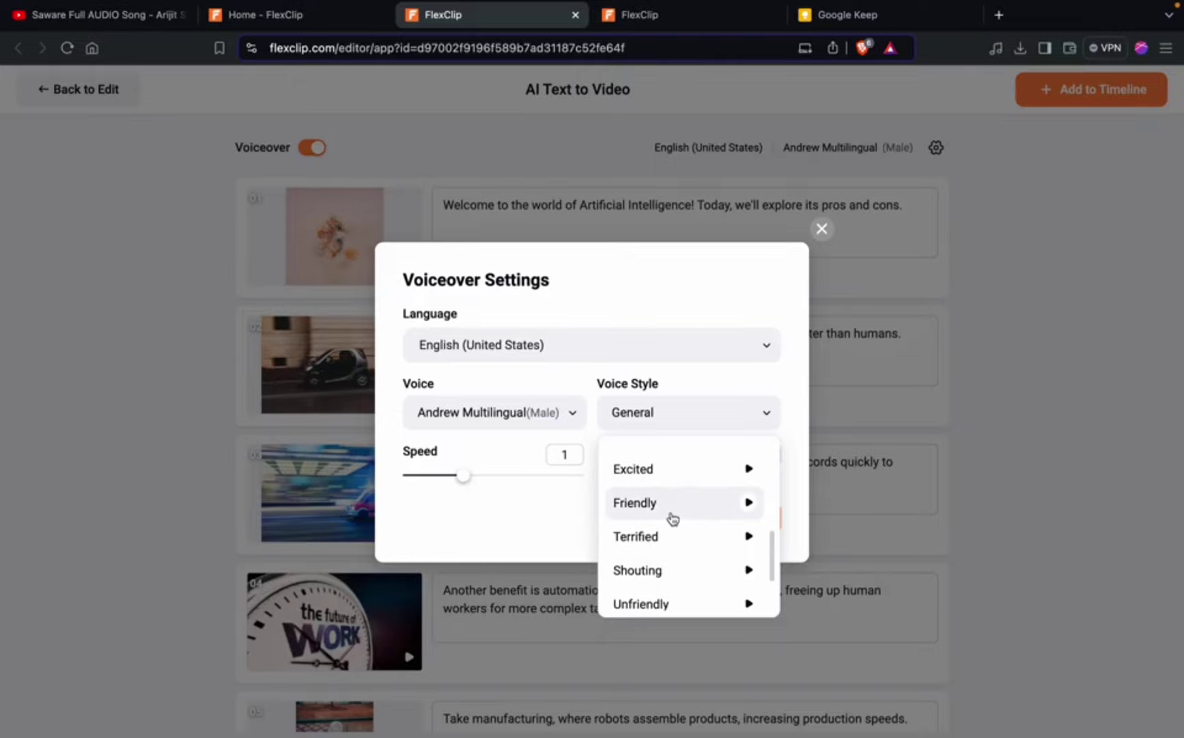
scroll(672, 517, down, 2)
scroll(674, 526, down, 1)
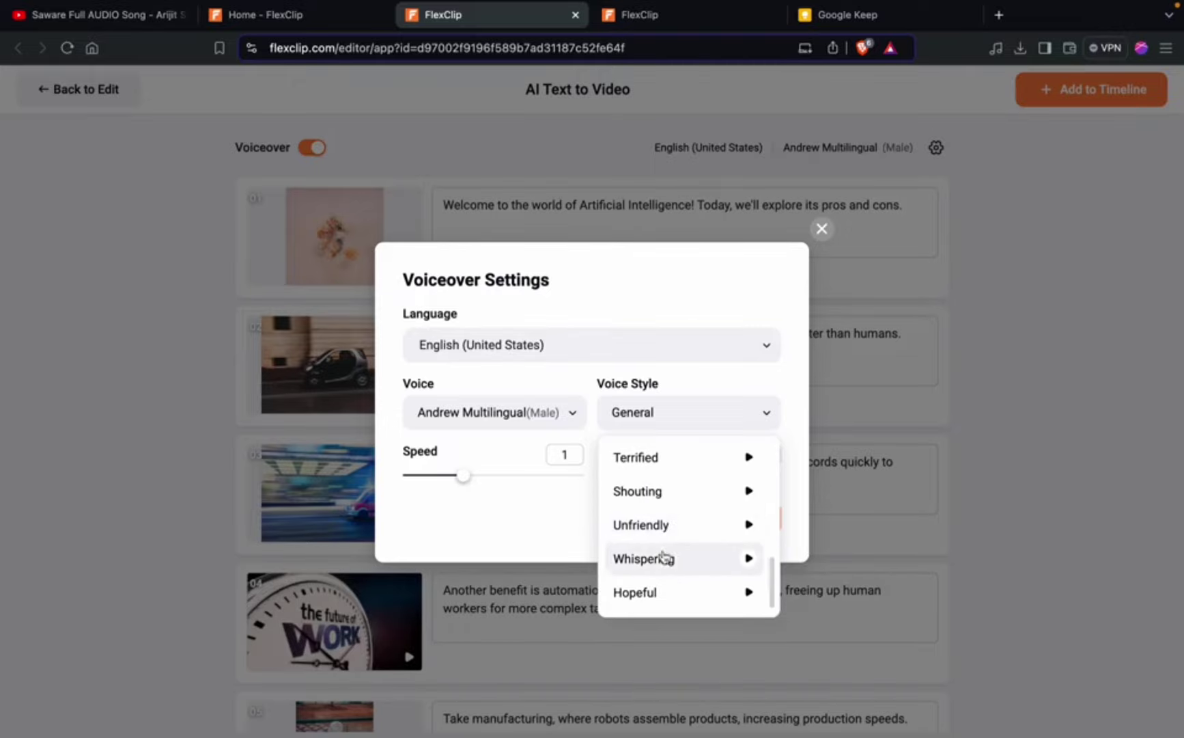
scroll(674, 510, up, 10)
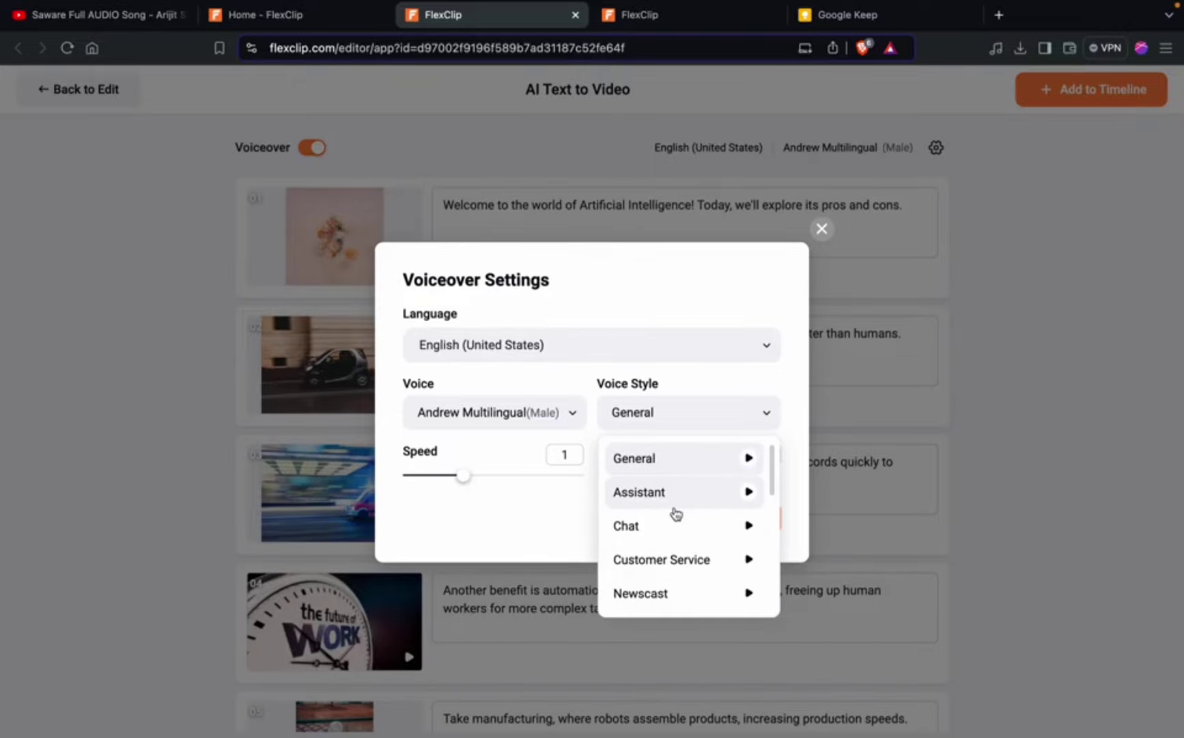
click(527, 513)
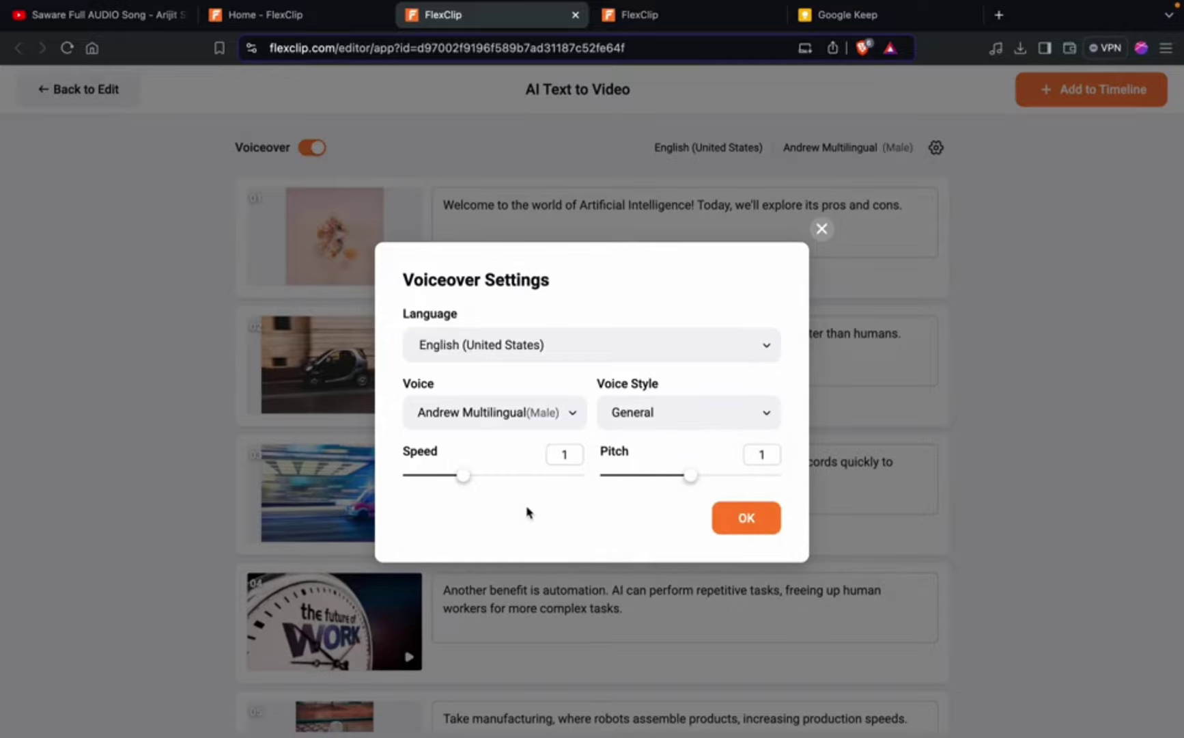
Keep English (United States) as the language and confirm the voiceover settings.
click(586, 342)
click(586, 344)
click(745, 519)
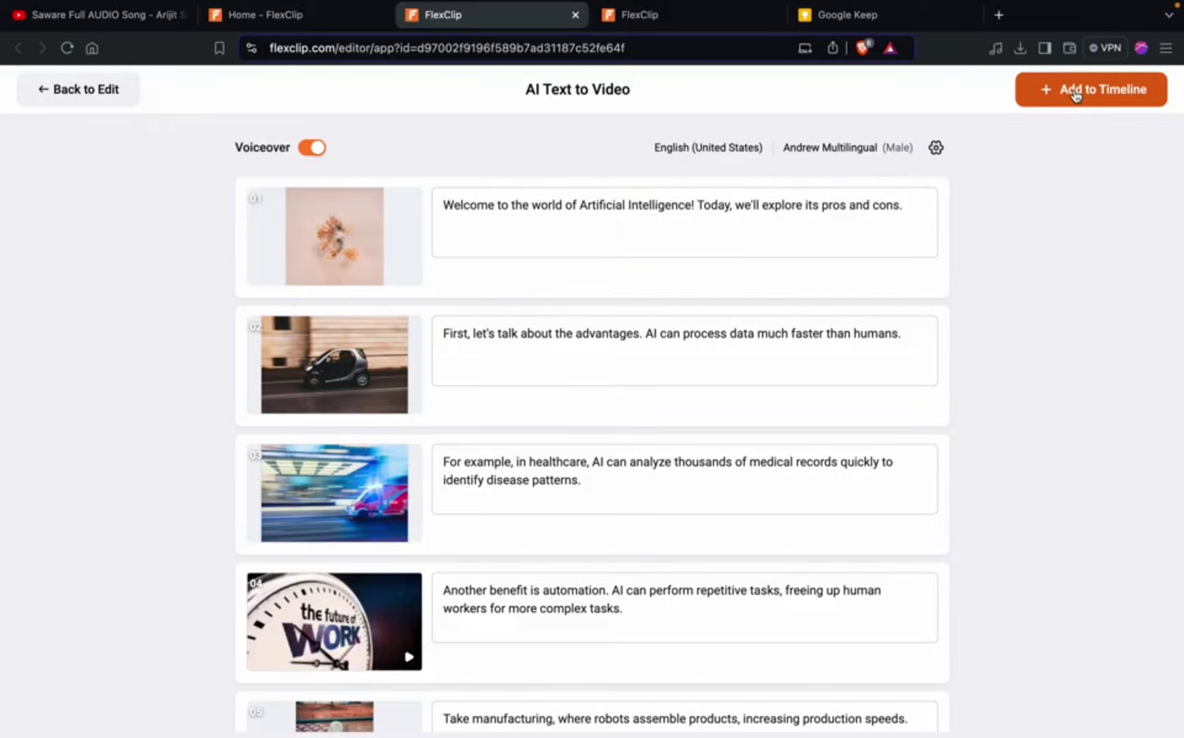
Add the generated scenes to the timeline after the existing scenes.
click(1075, 96)
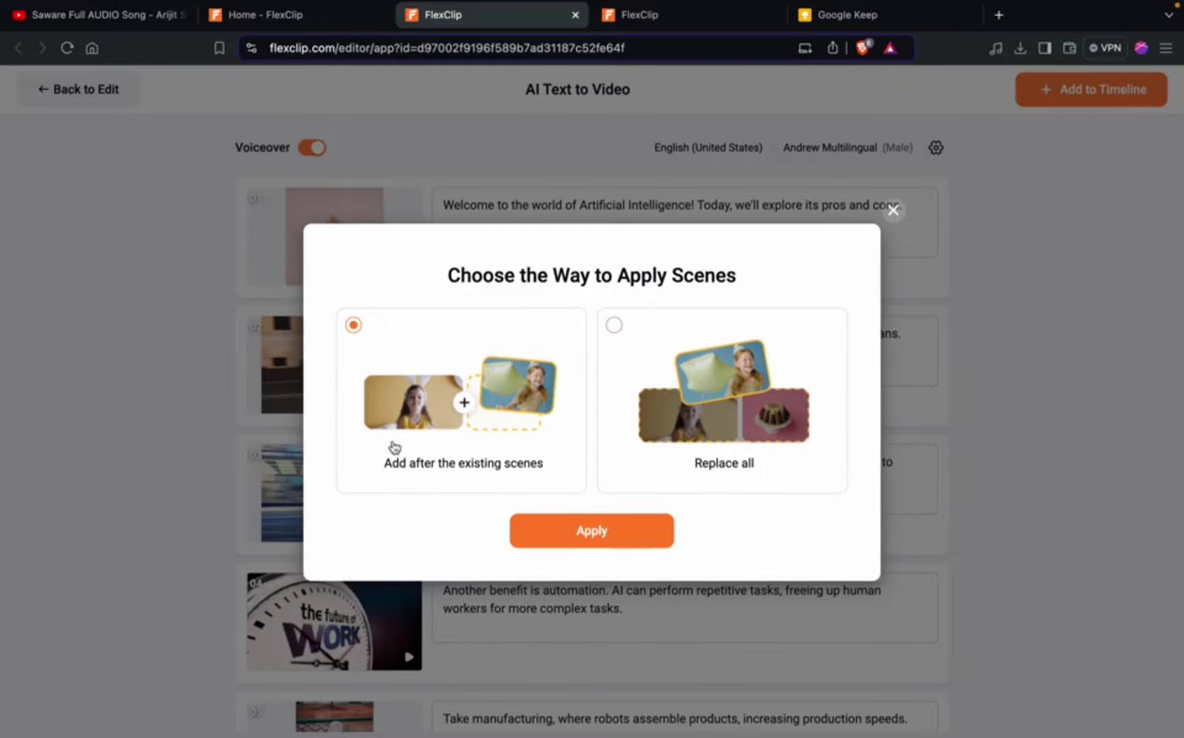
click(592, 532)
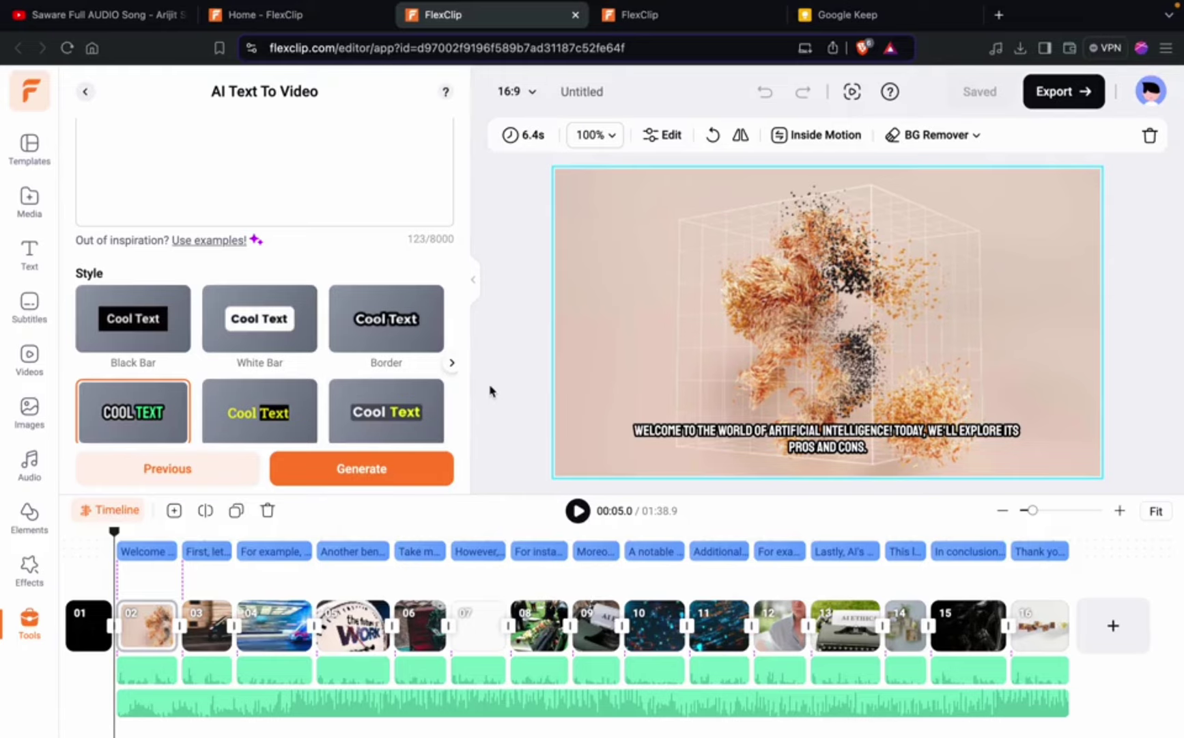
key(space)
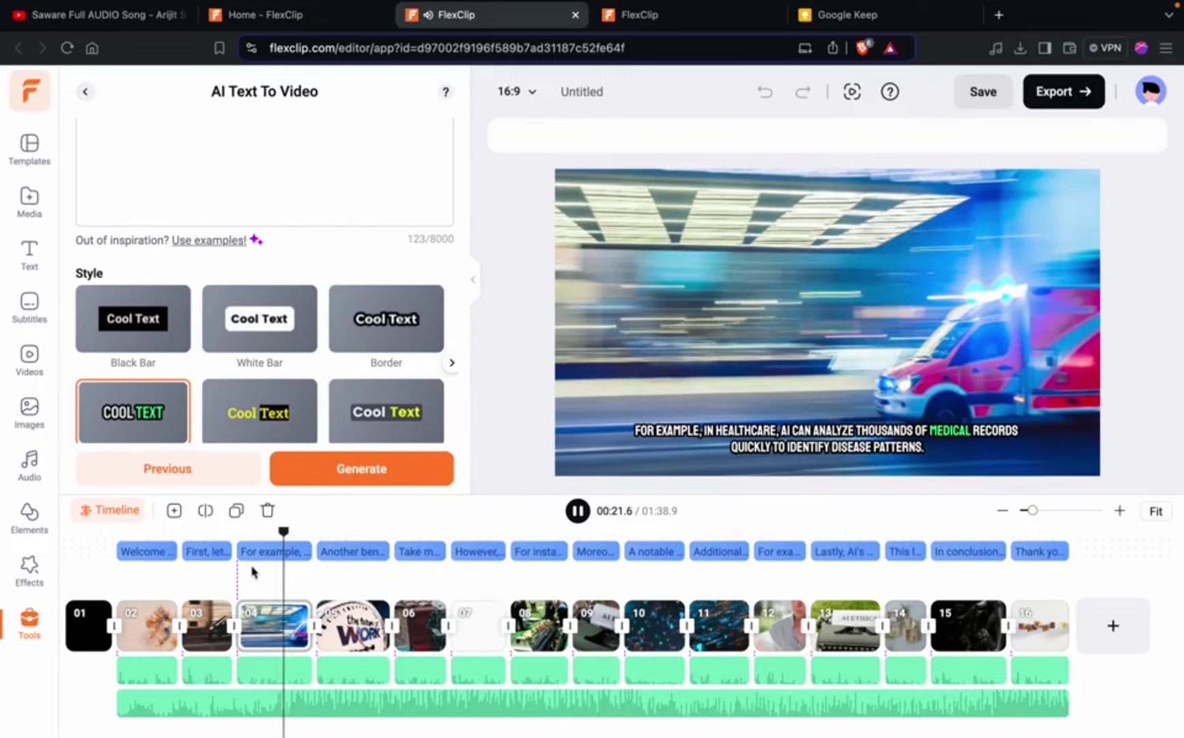
click(301, 577)
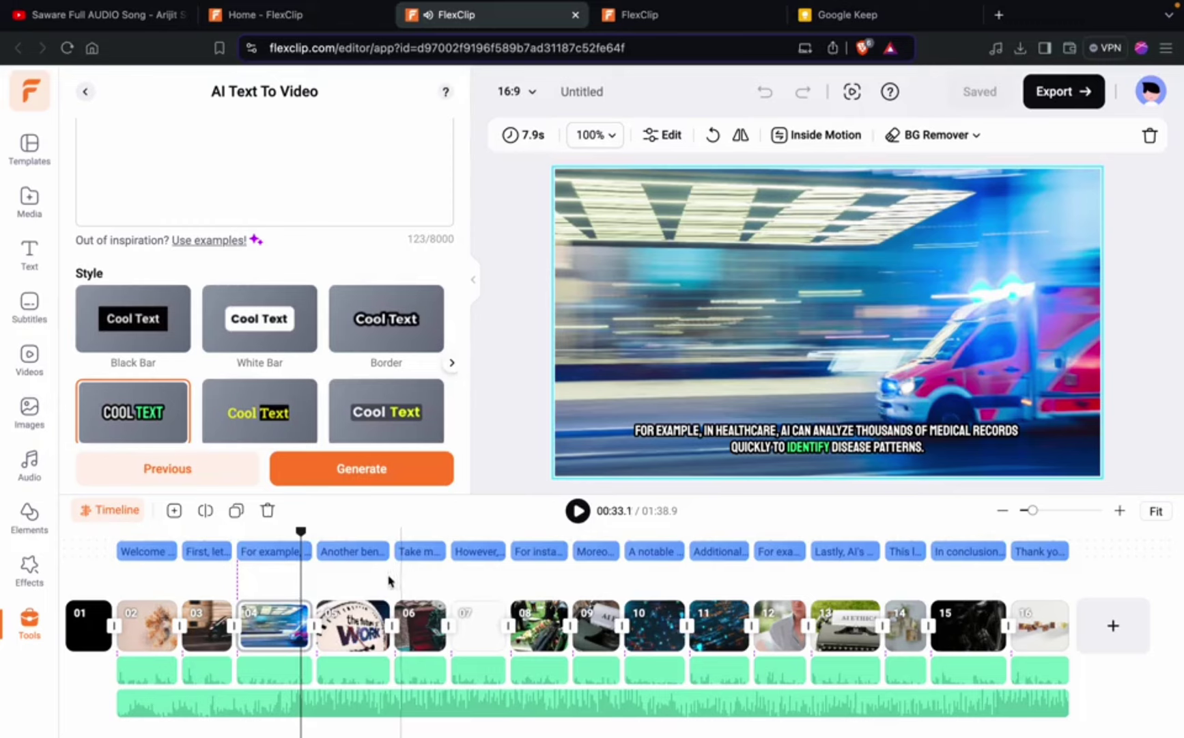
key(space)
key(space)
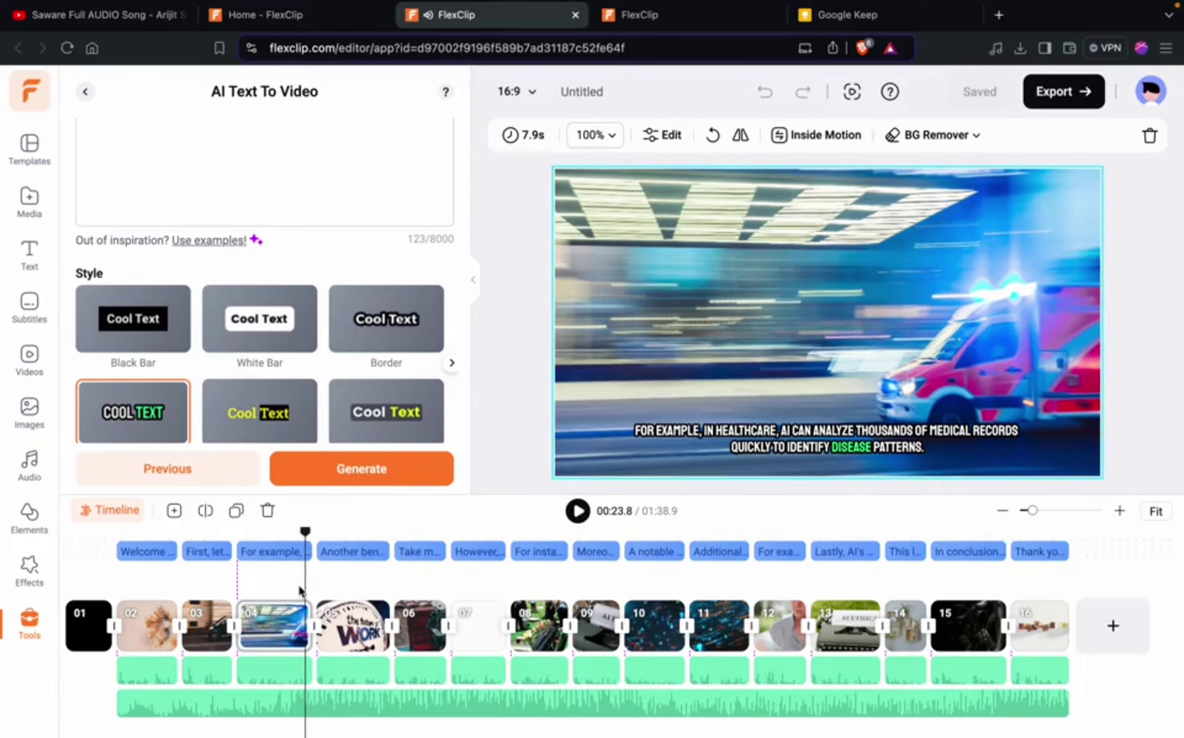
key(space)
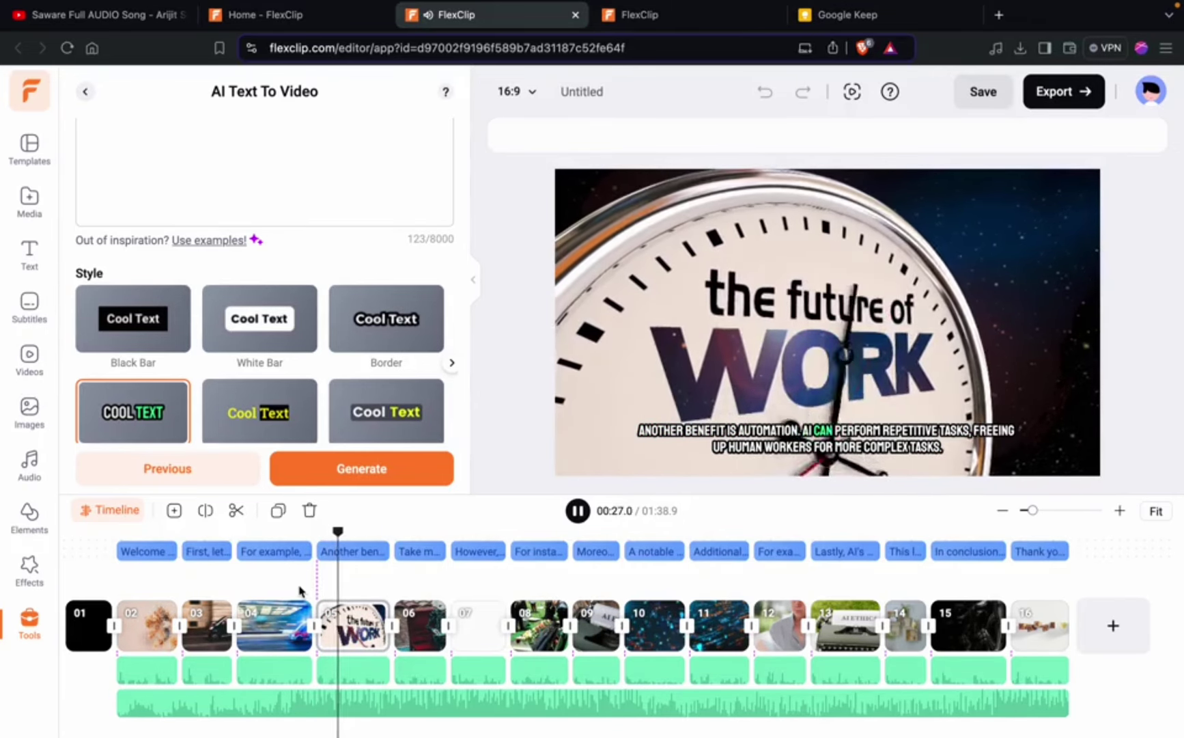
key(space)
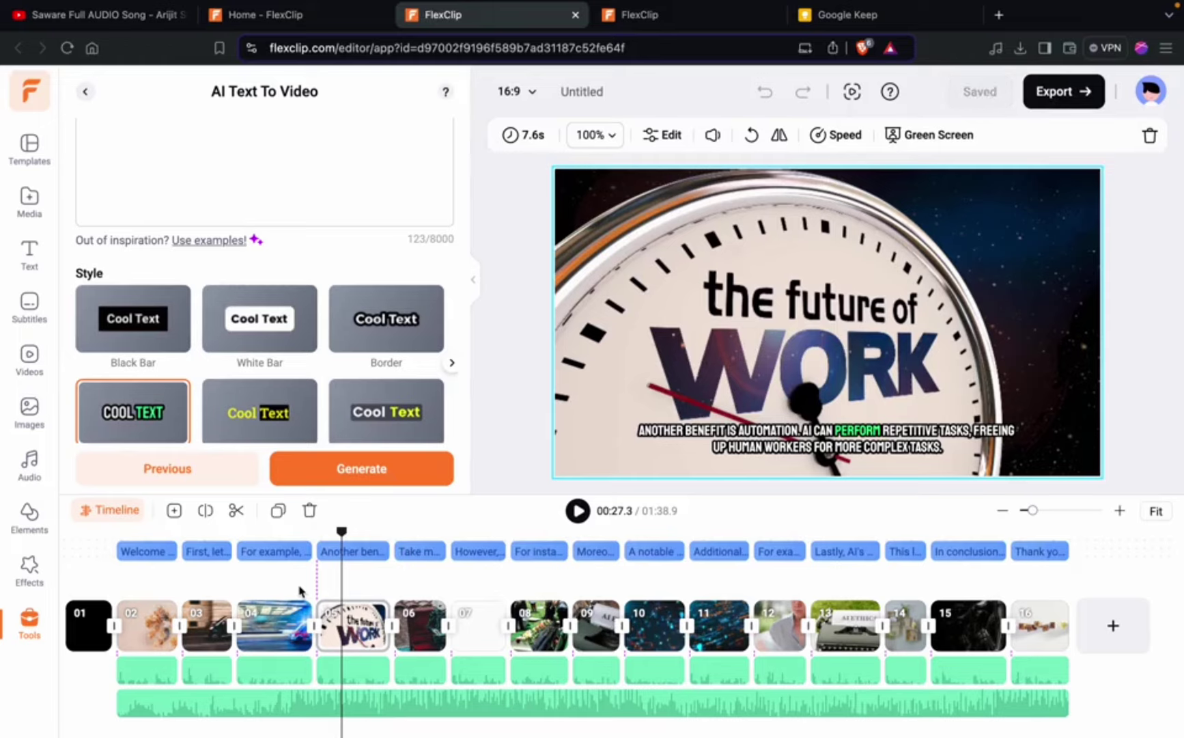
scroll(304, 302, up, 2)
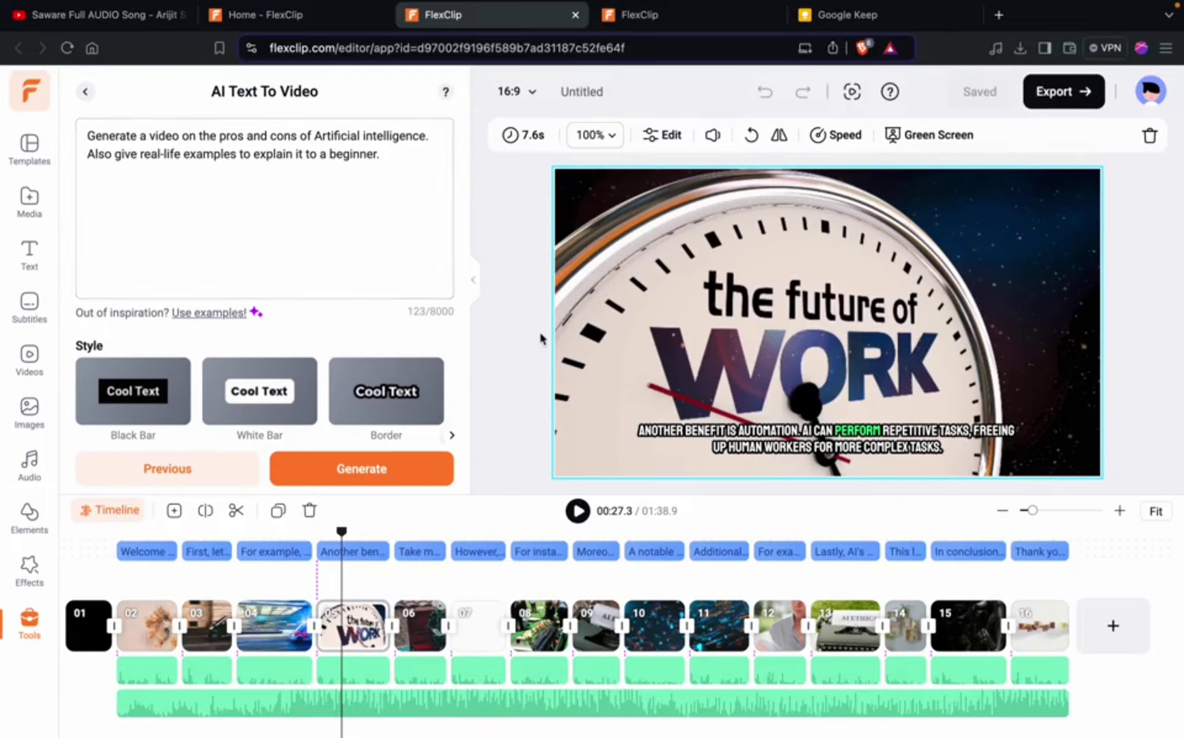
scroll(308, 287, down, 2)
click(577, 511)
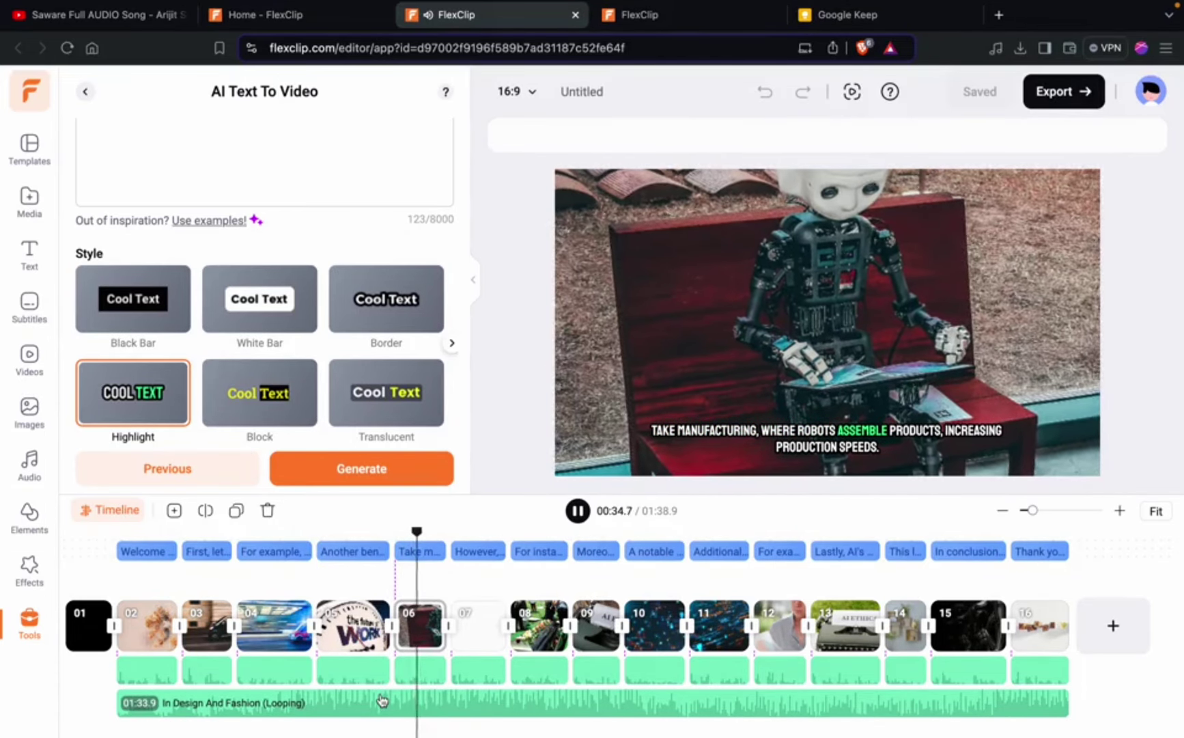
Lower the background music track's volume to 7 in its Audio Settings.
click(420, 670)
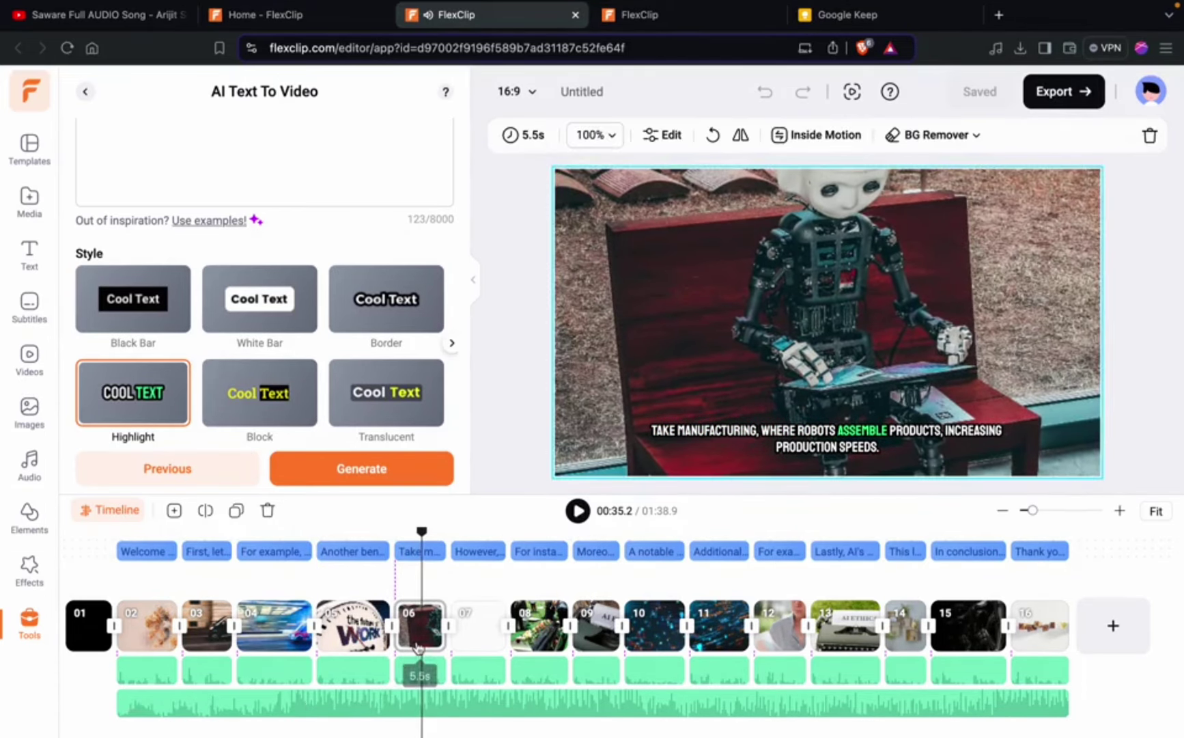
click(334, 707)
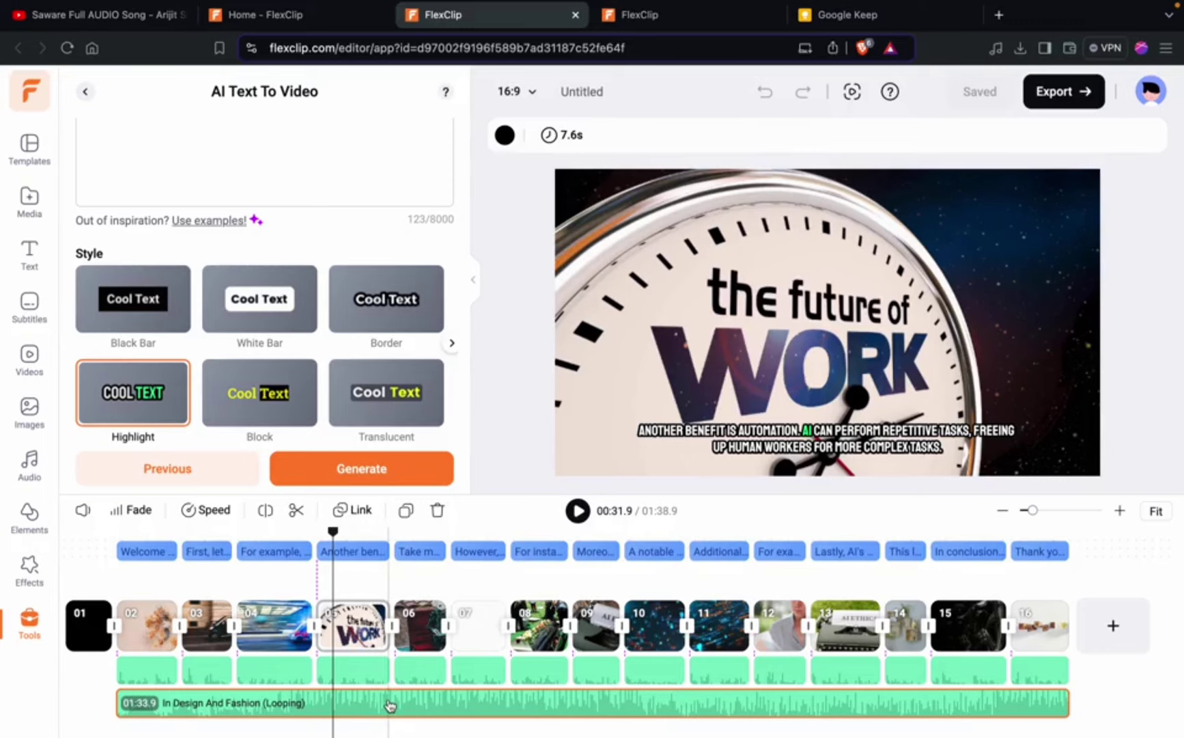
right_click(389, 704)
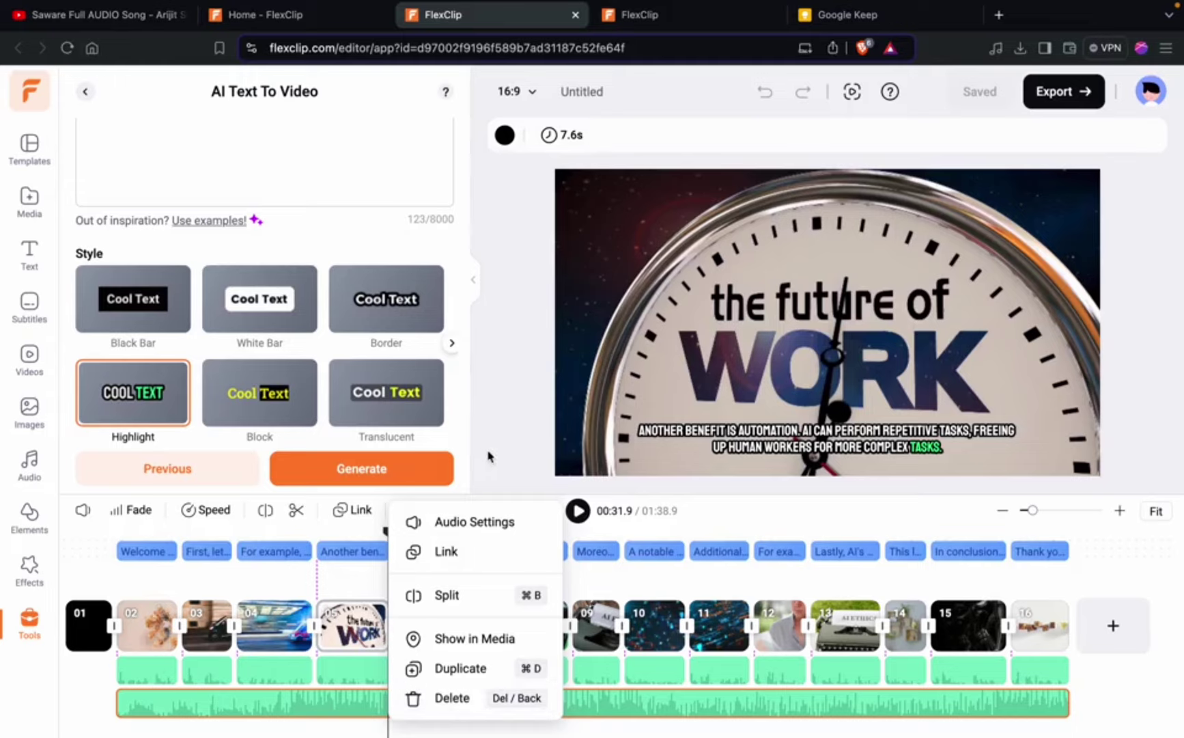
click(479, 521)
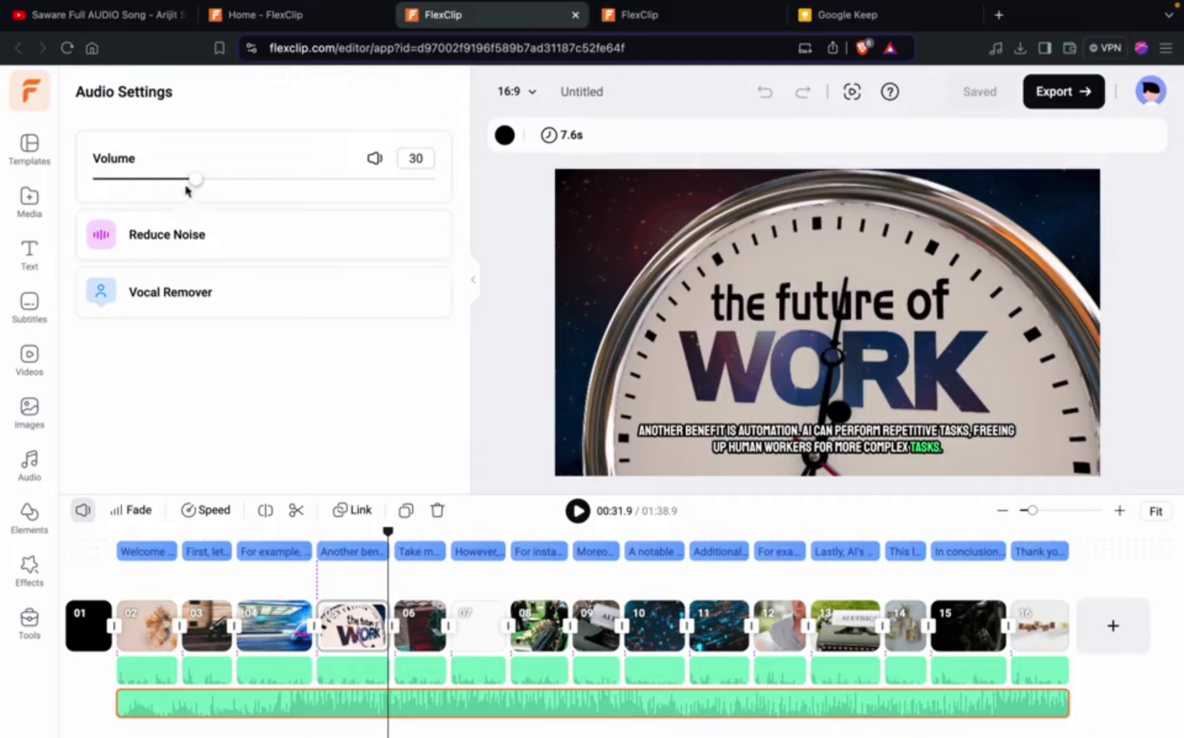
drag(193, 180, 123, 188)
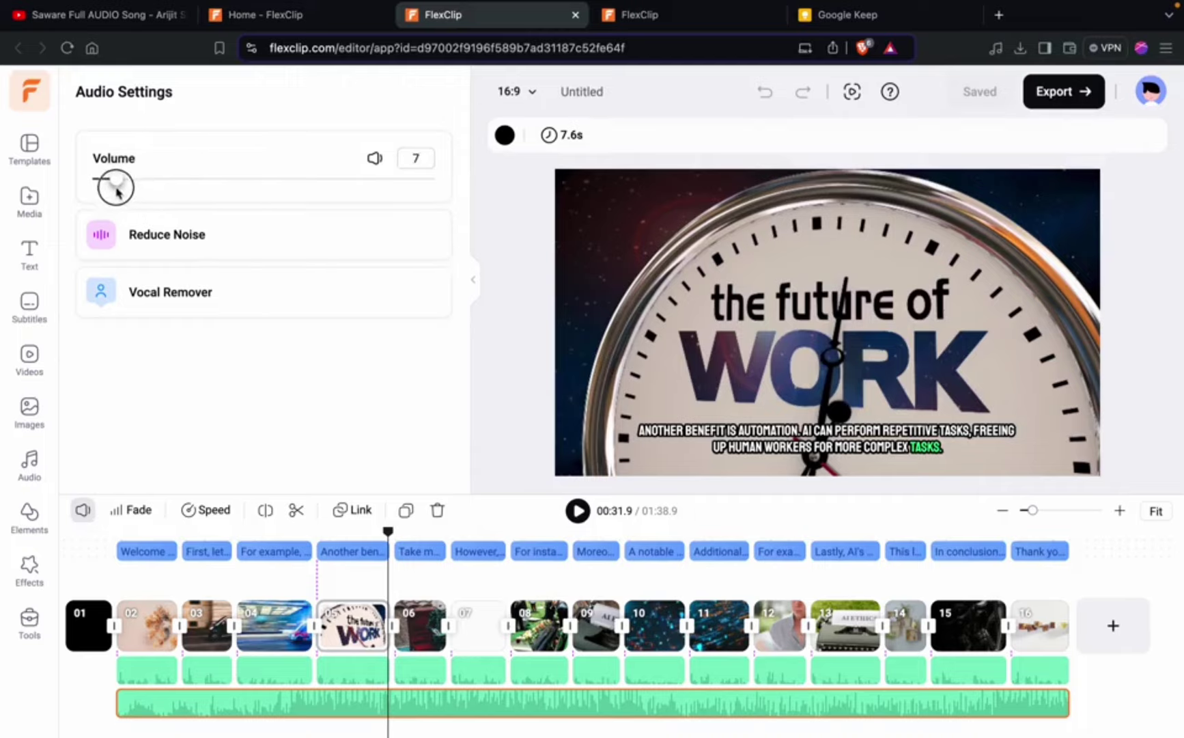
drag(124, 189, 116, 184)
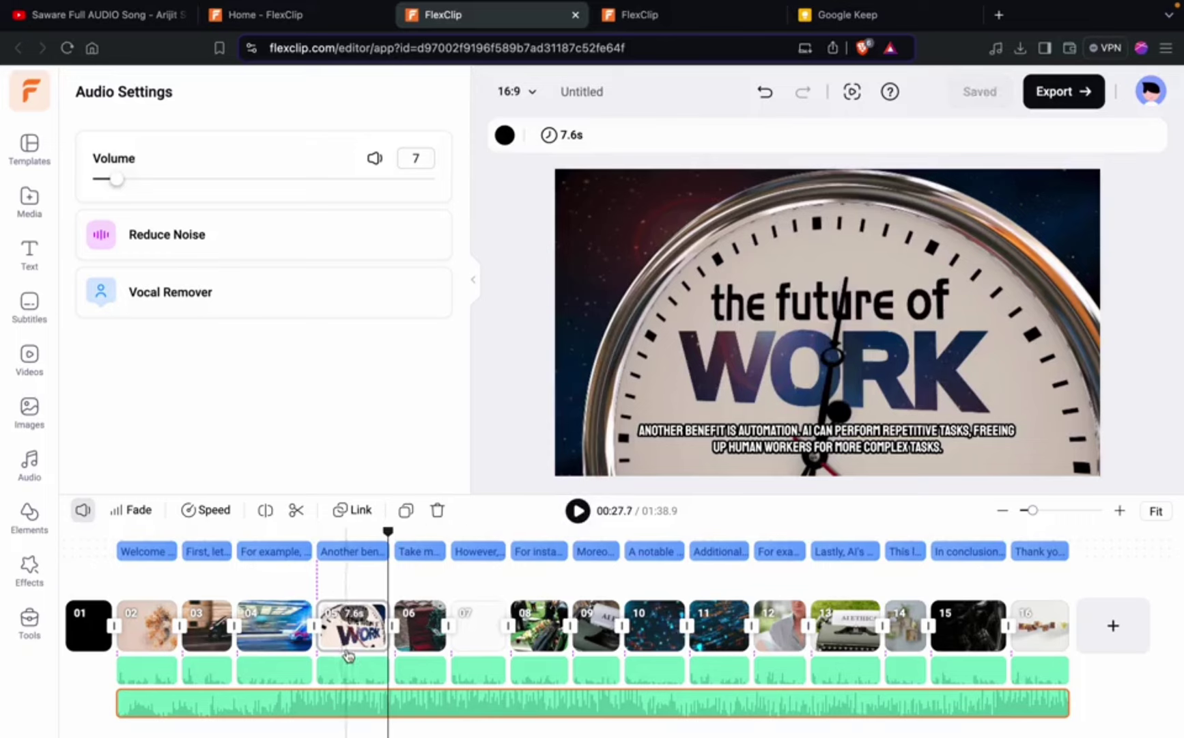
click(339, 625)
click(363, 671)
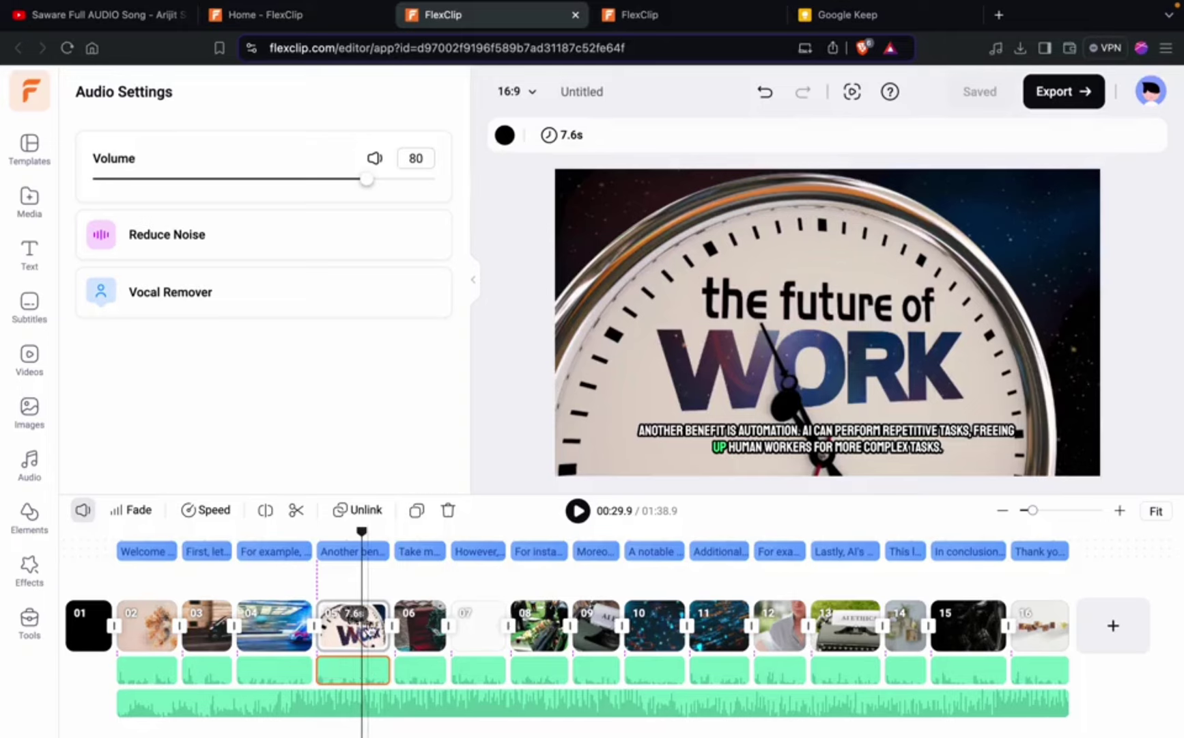
click(368, 631)
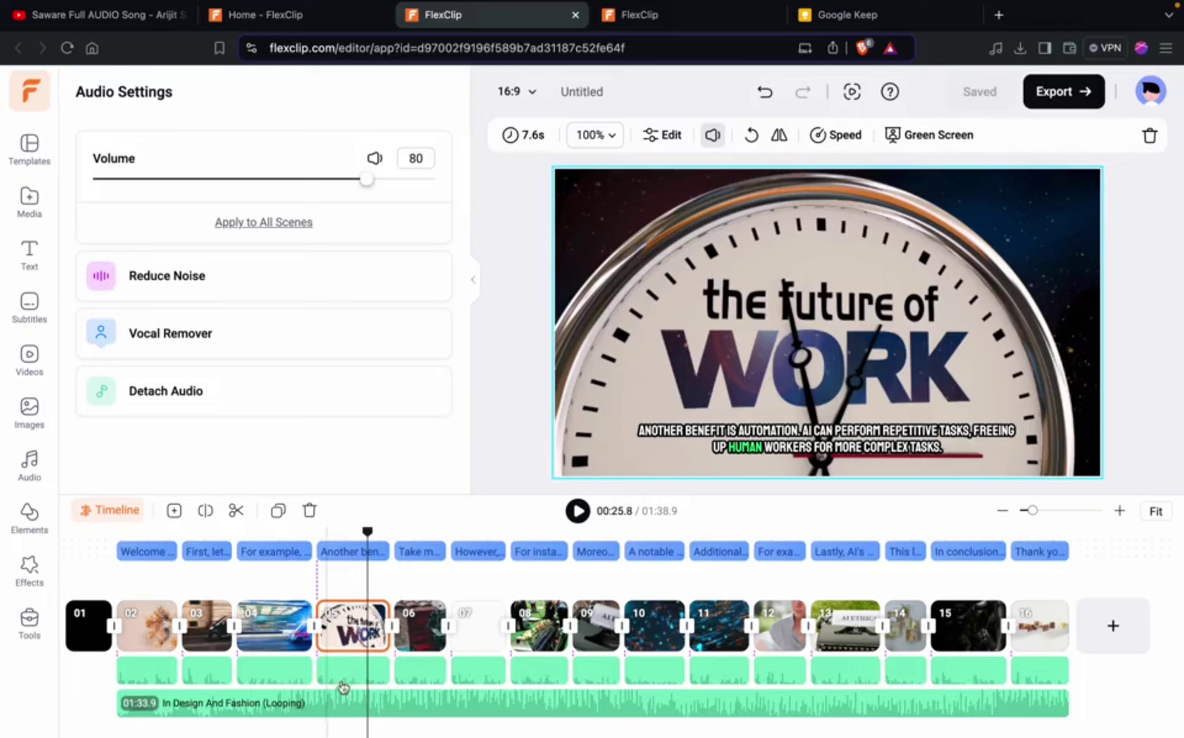
click(348, 669)
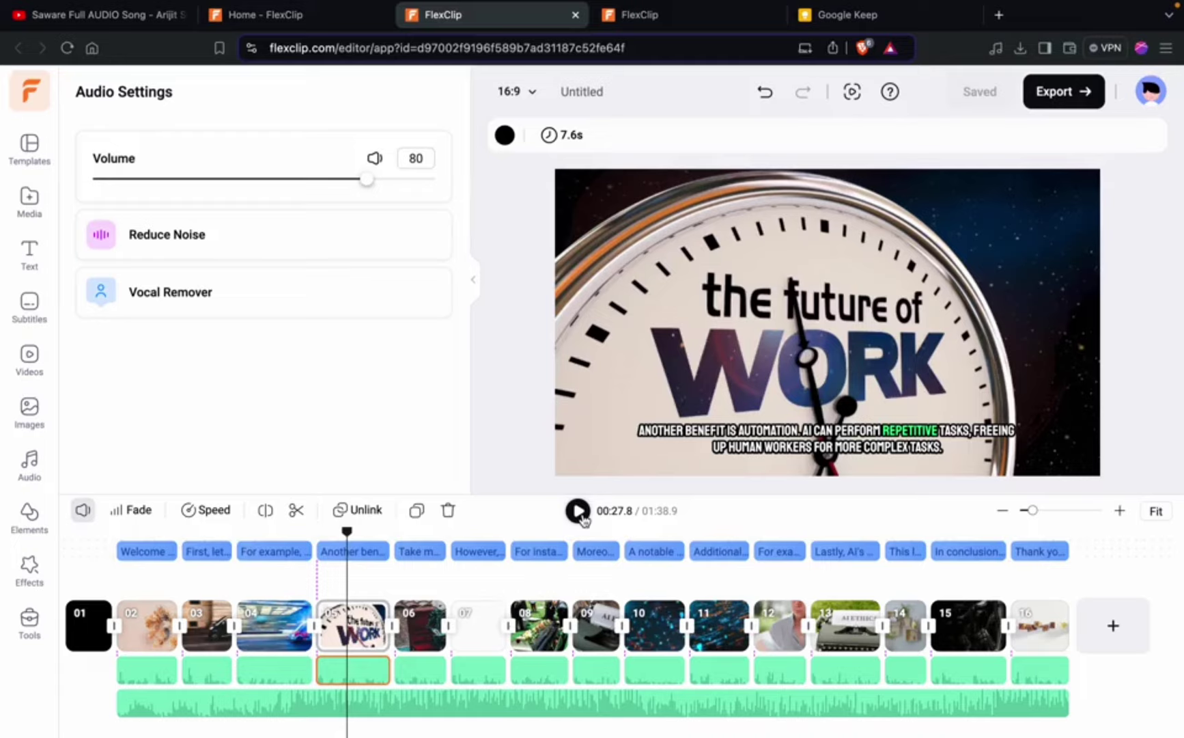
click(580, 515)
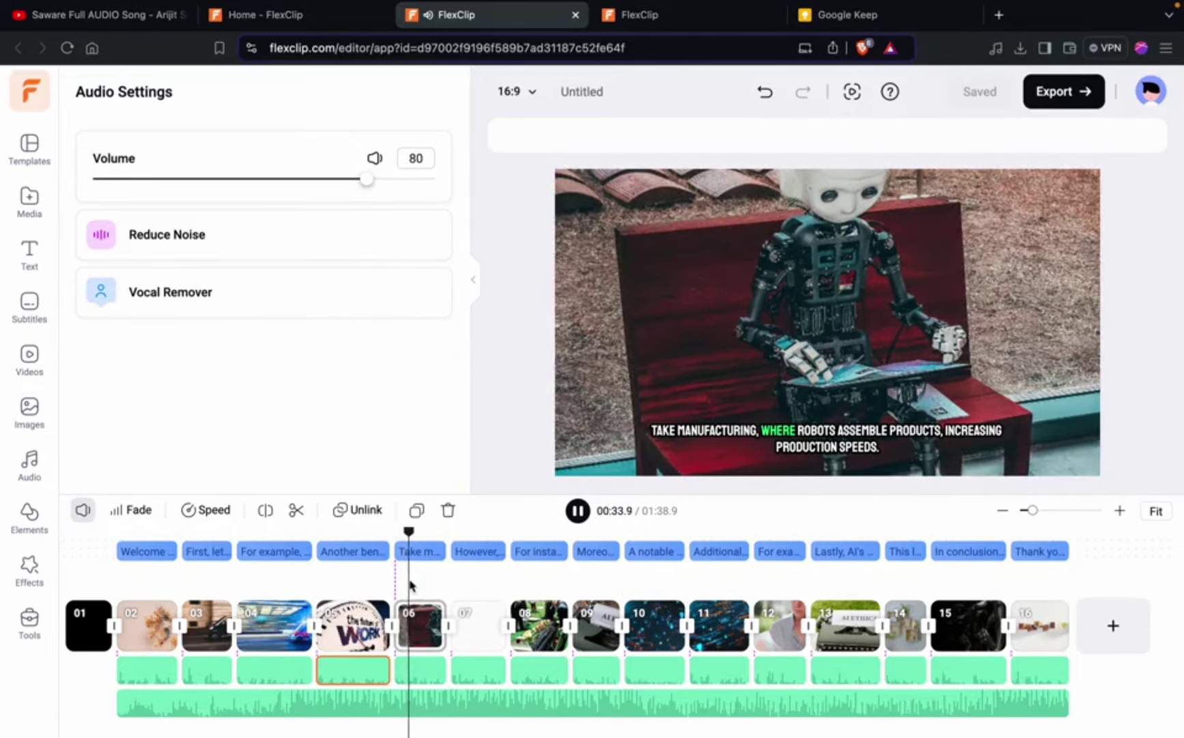
Play briefly from the privacy scene, then jump back to the video start.
click(541, 601)
click(705, 593)
key(space)
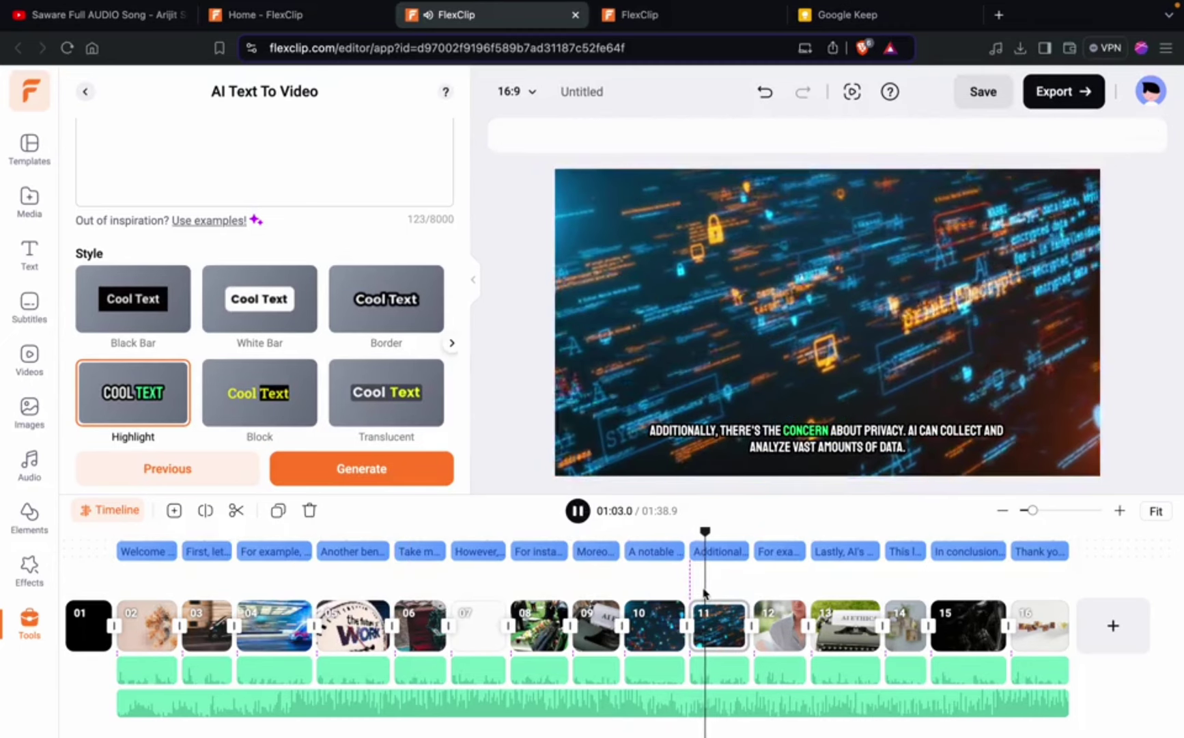
key(space)
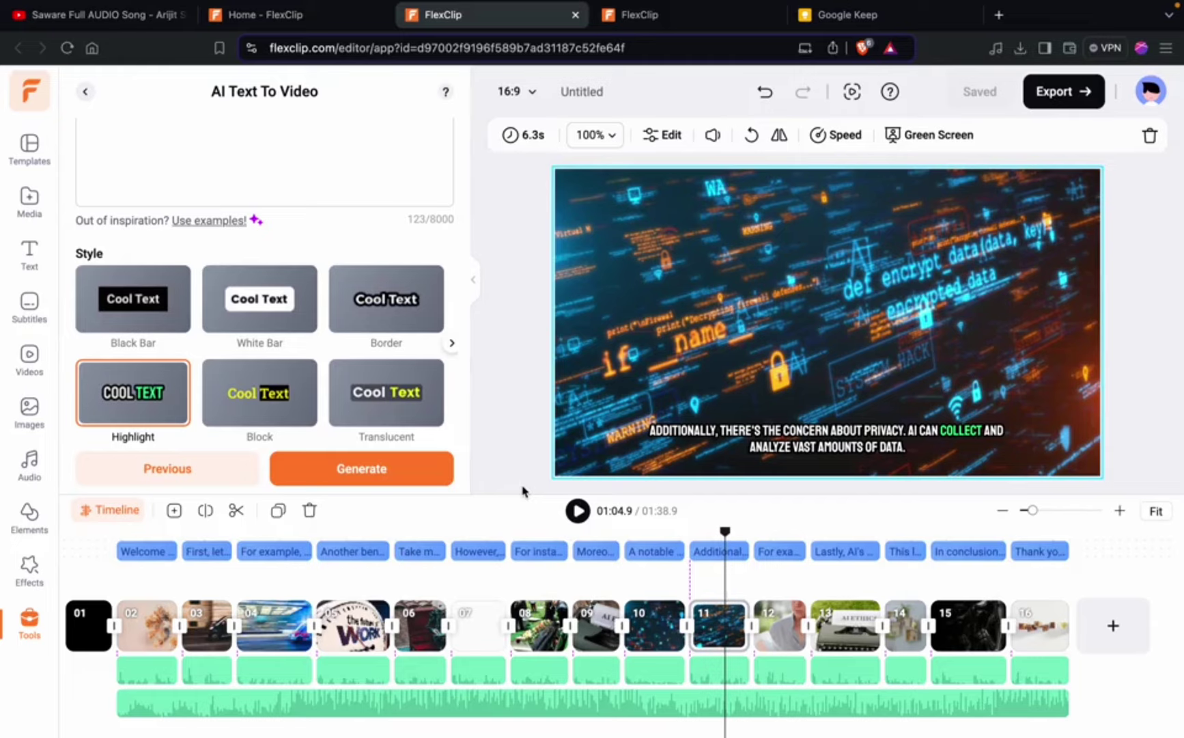
key(Home)
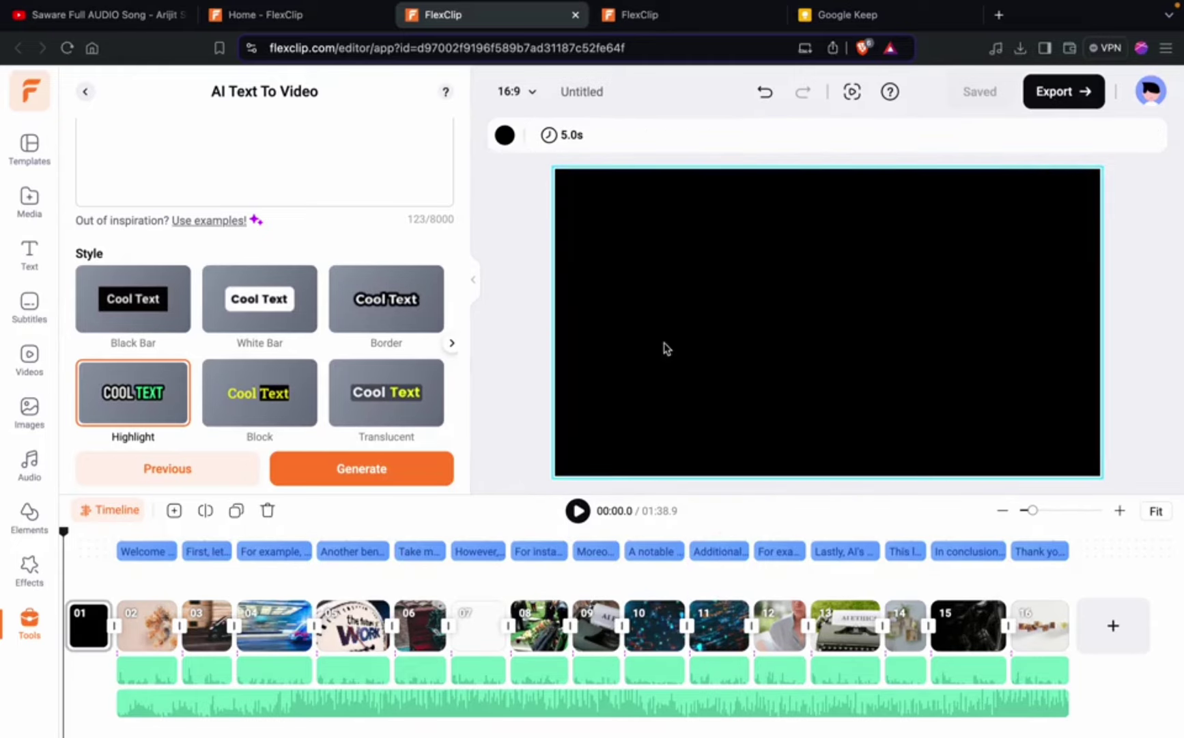
Play from scene 10's recruiting-bias scene, then play the closing scenes from scene 15.
click(661, 628)
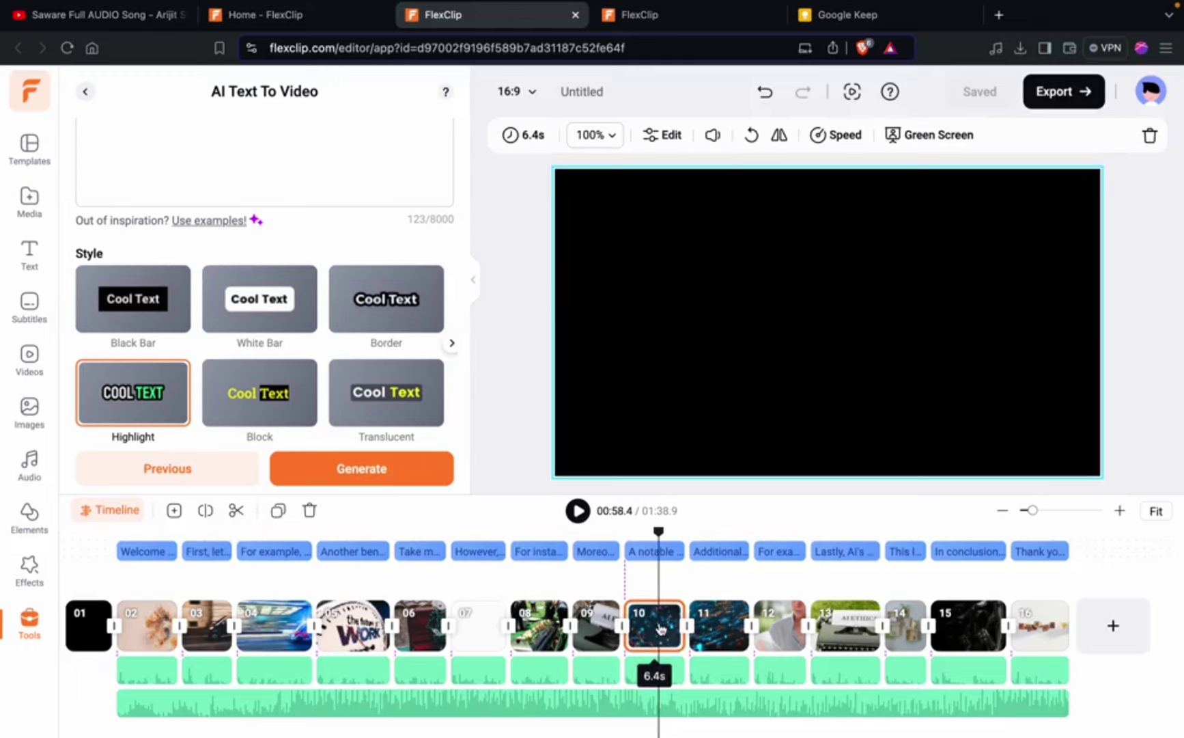
click(578, 511)
scroll(352, 343, up, 2)
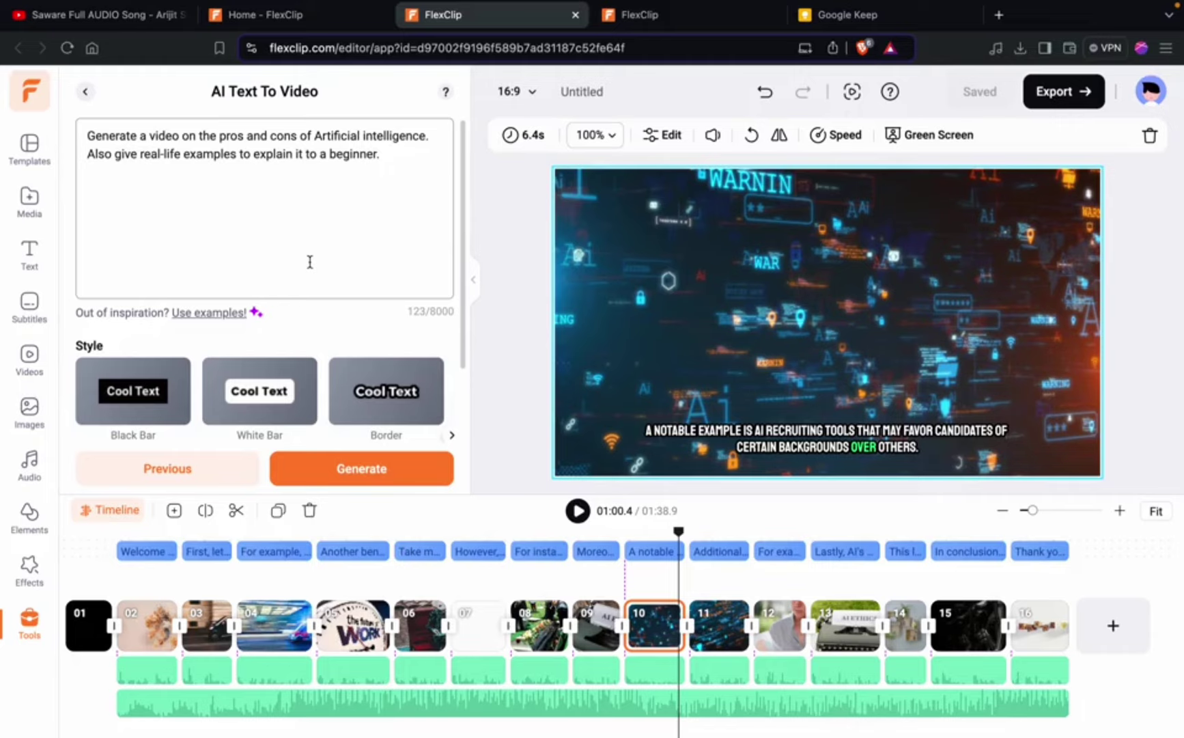
key(space)
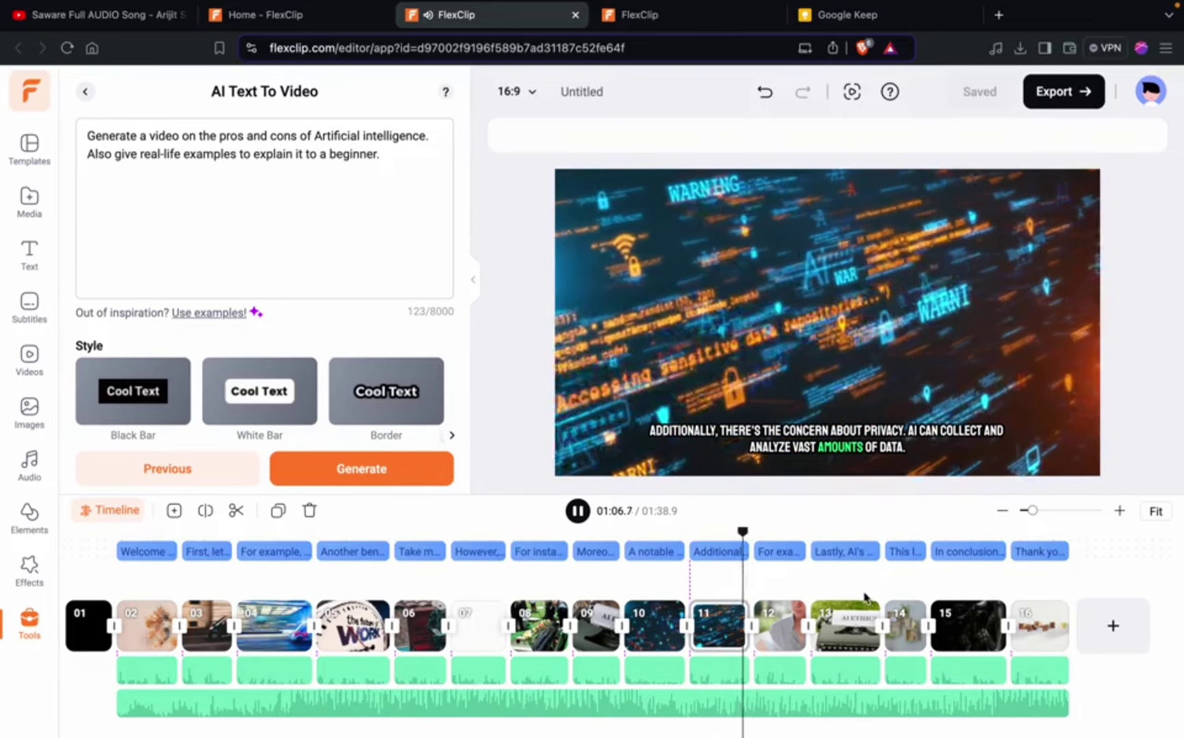
click(995, 589)
key(space)
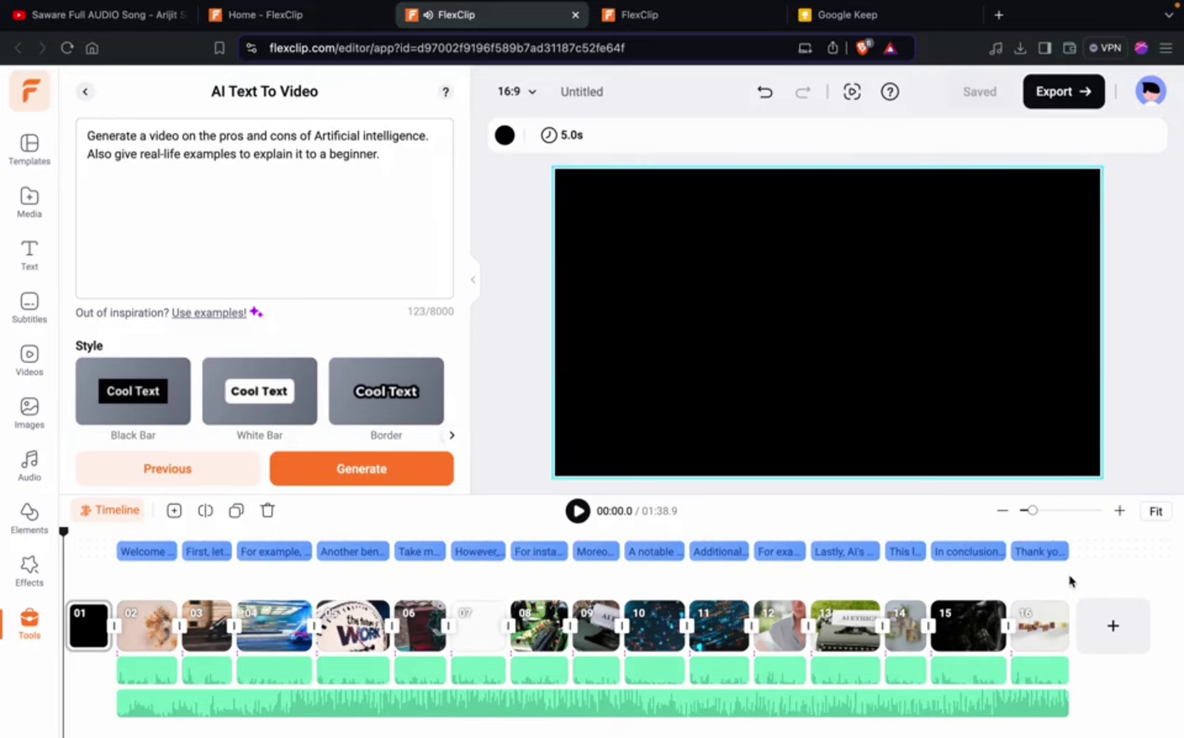
Select the closing Thank-you scene on the timeline.
click(1024, 575)
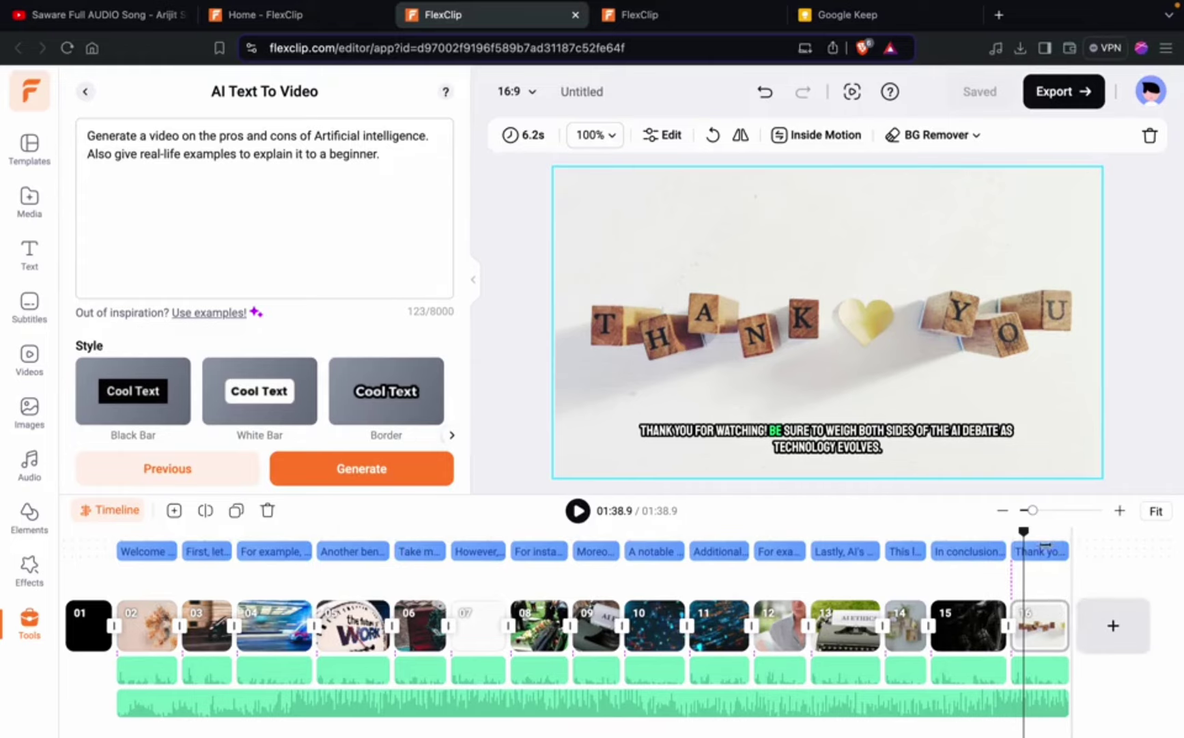
Add a blank scene 17 at the end, then delete that extra black clip.
click(1115, 627)
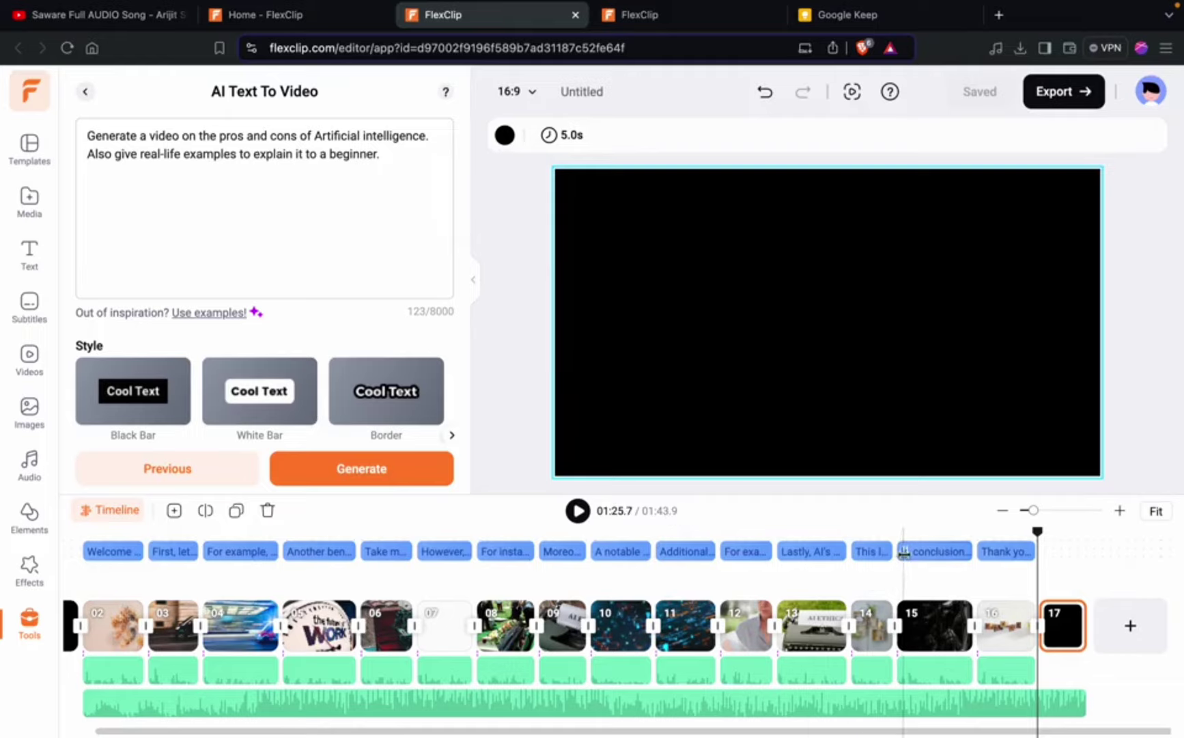
click(1067, 635)
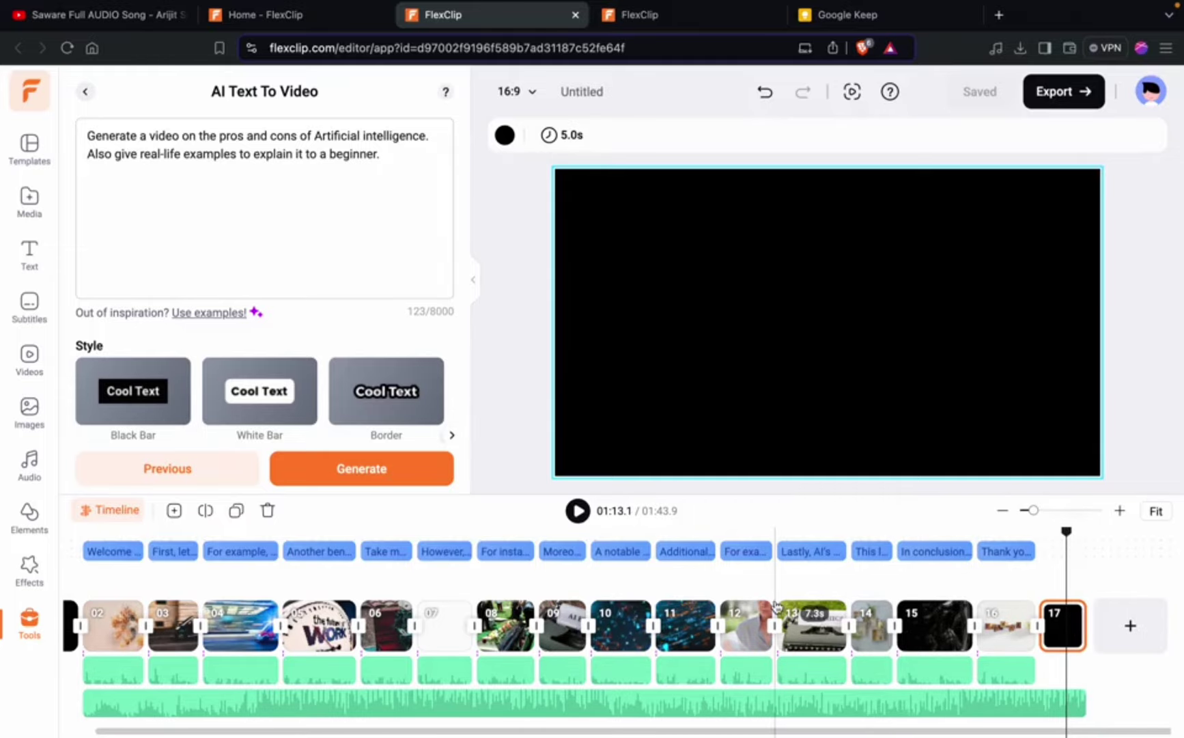
click(267, 510)
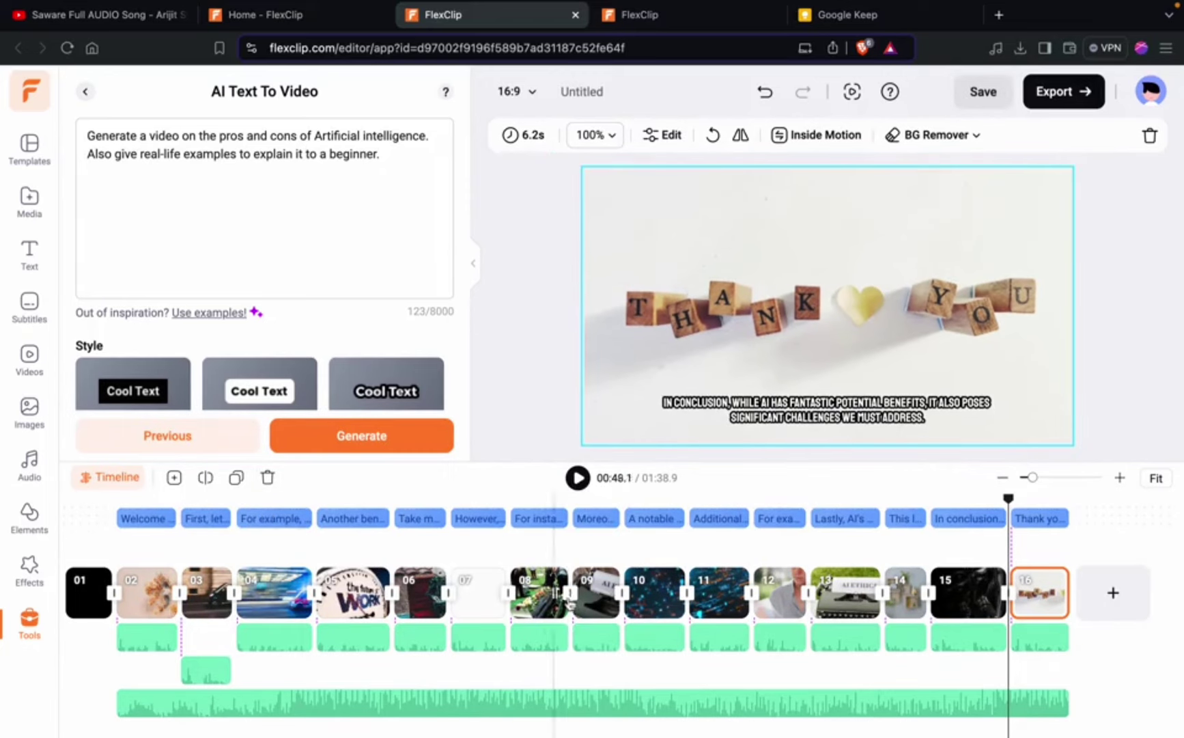
Select clip 07 and scene 03's audio clip, then return the playhead to 00:00.
click(482, 594)
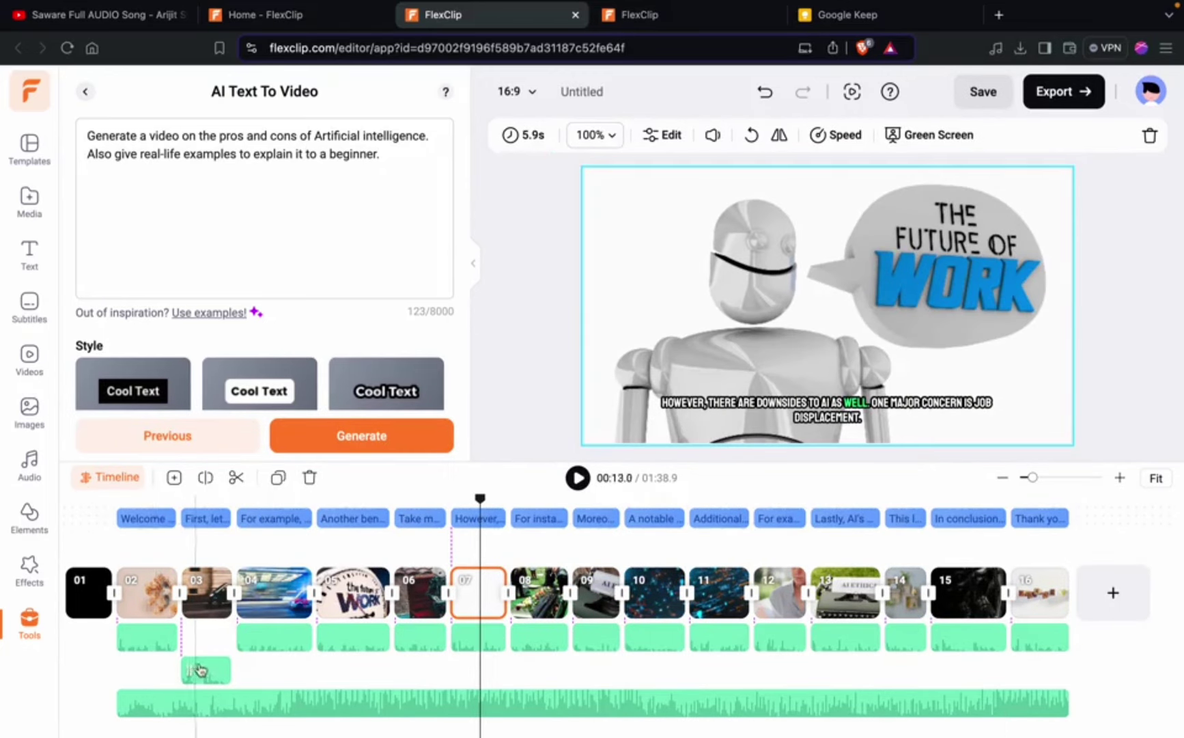
click(203, 669)
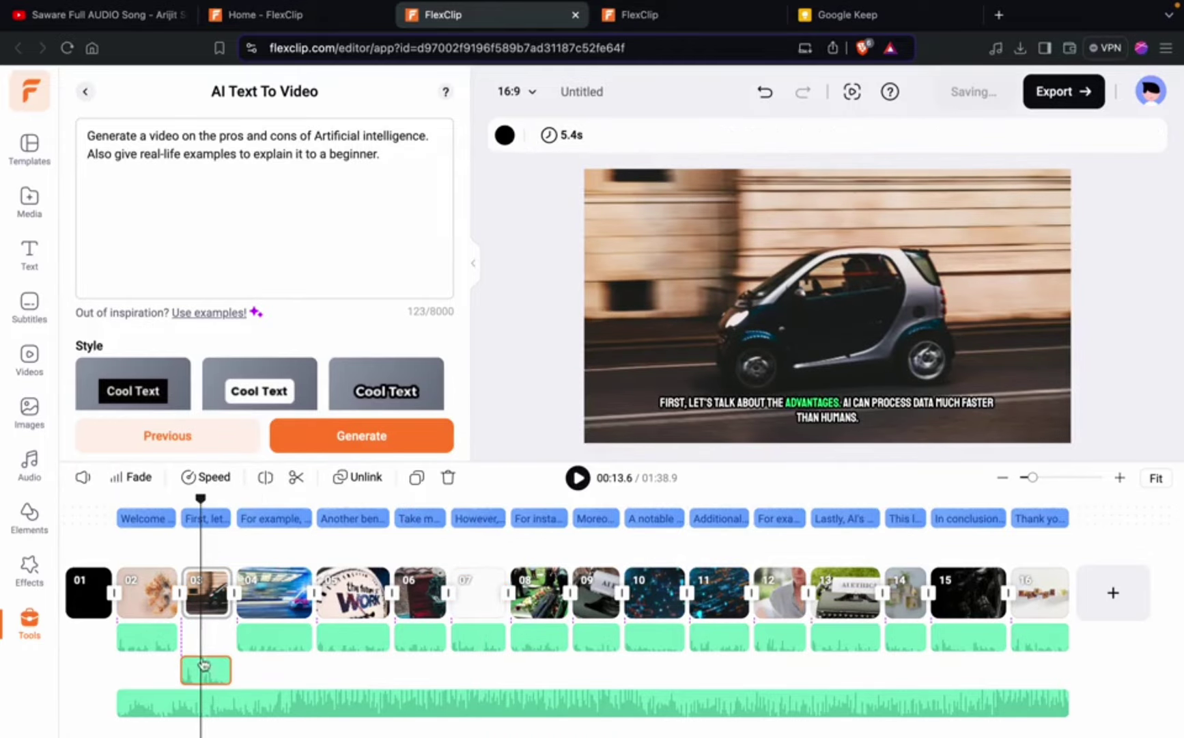
click(98, 537)
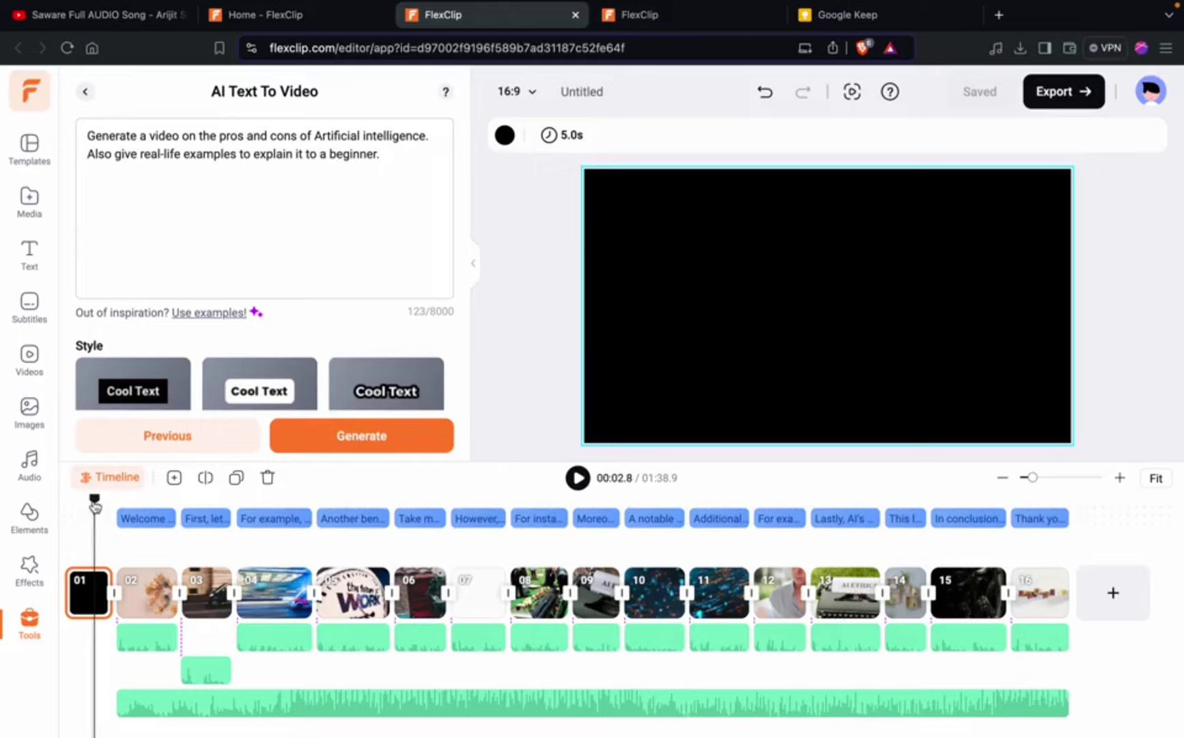
drag(95, 498, 64, 501)
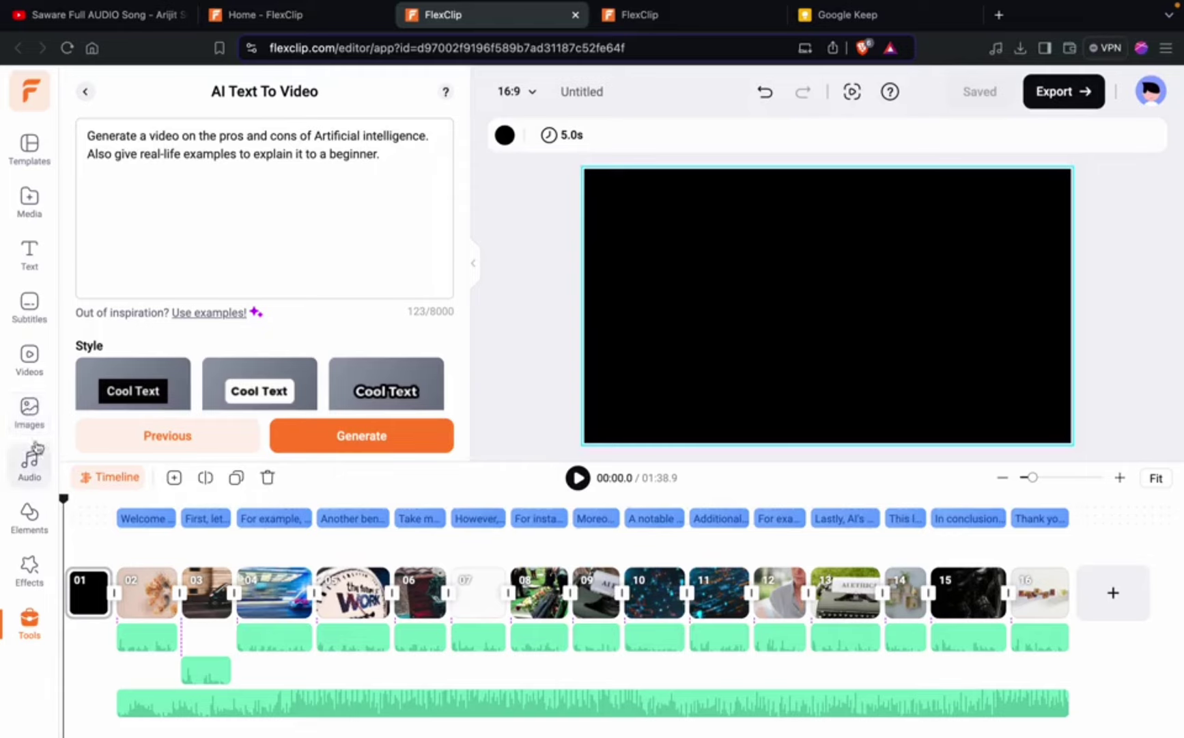
Search FlexClip's stock images for robot photos and scroll to the white robot face.
click(28, 410)
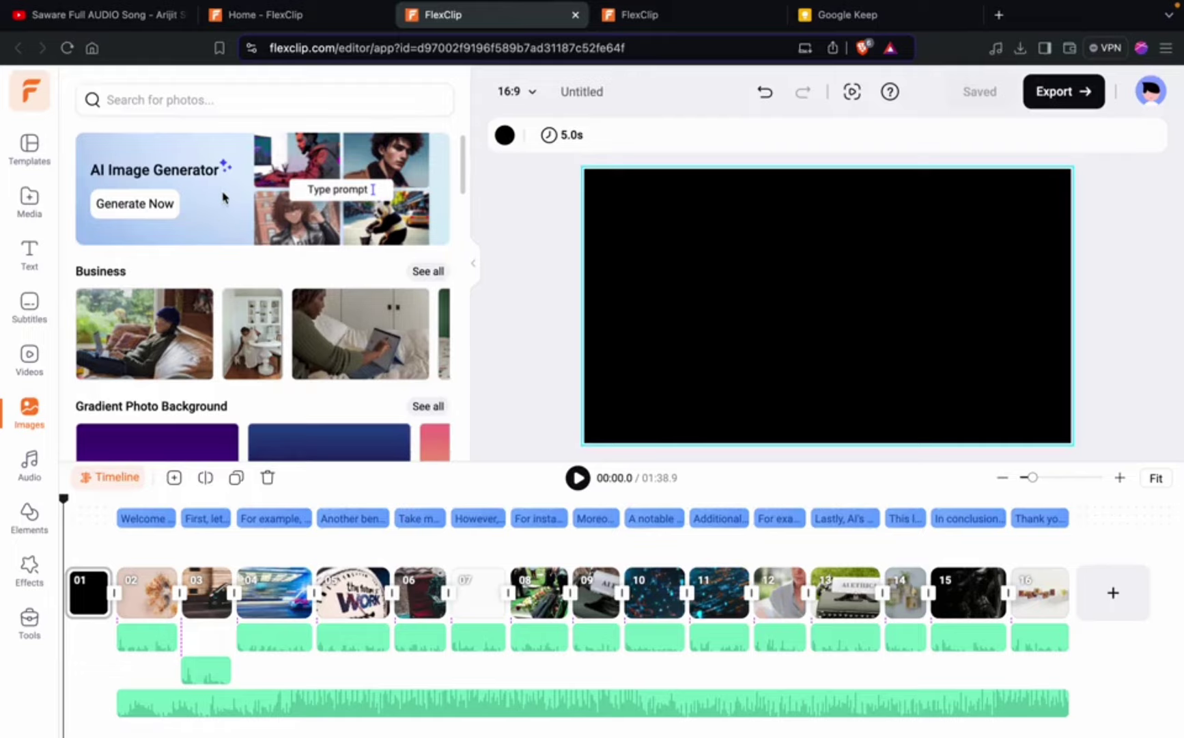
click(204, 101)
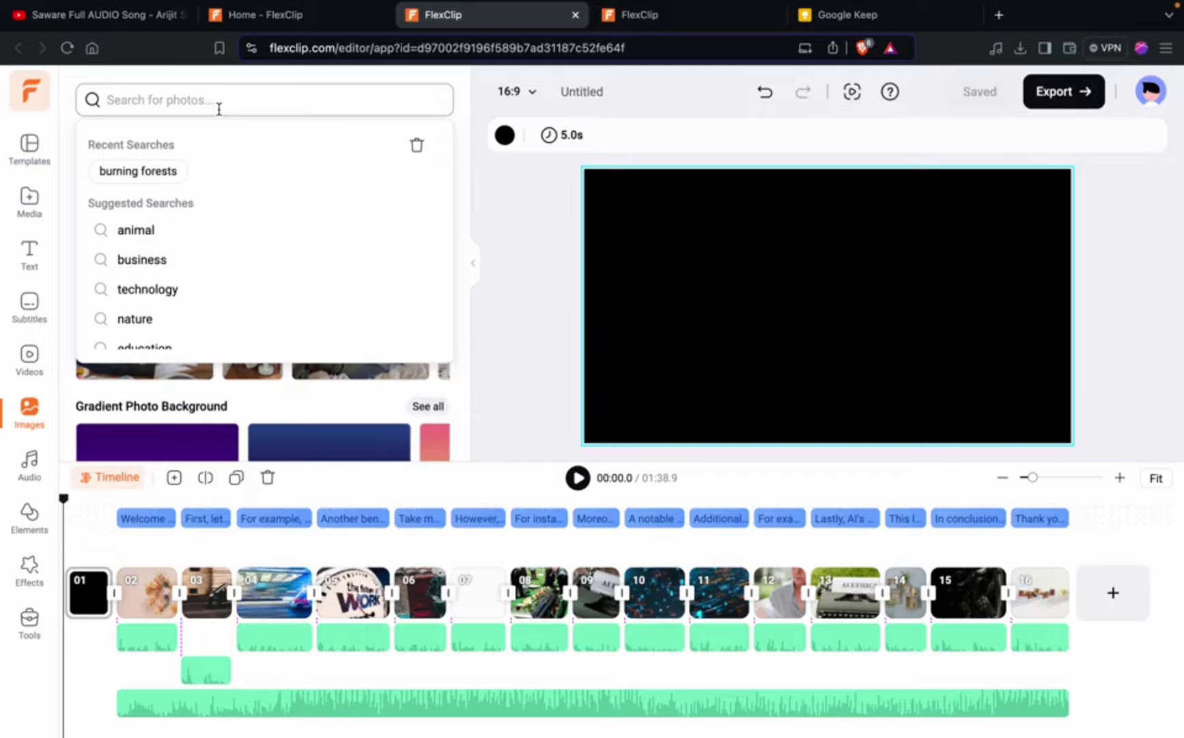
text(robot face)
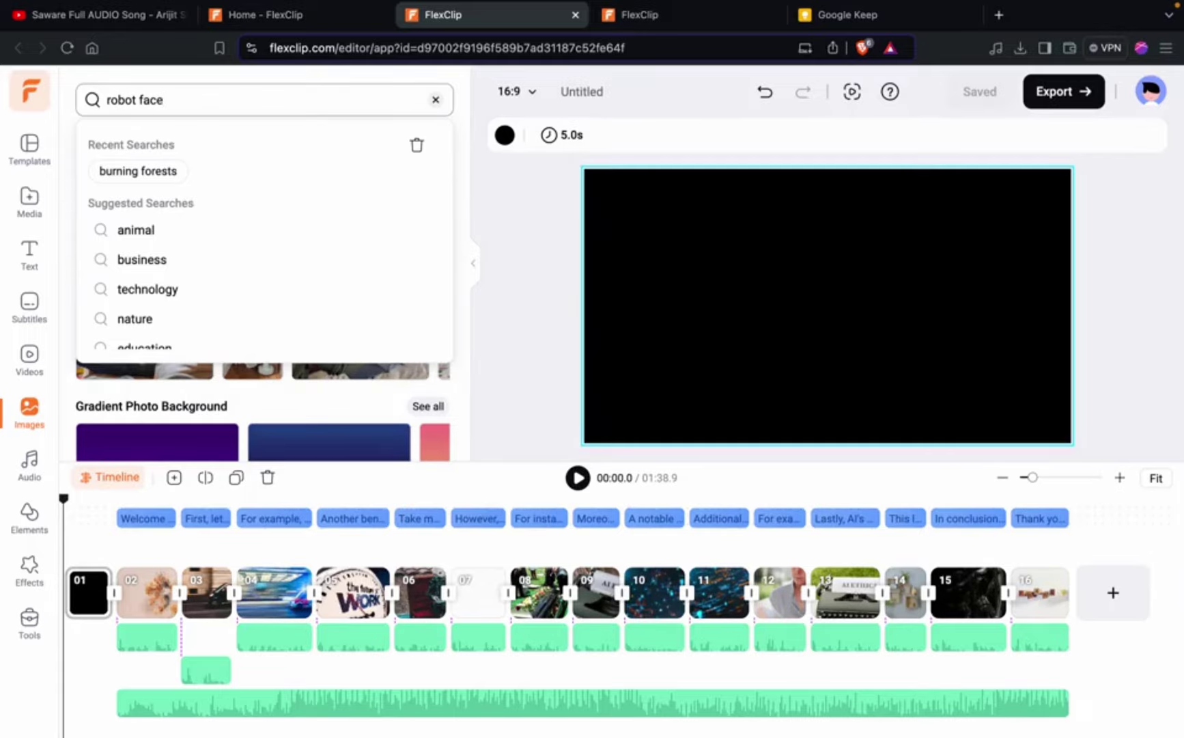
key(Return)
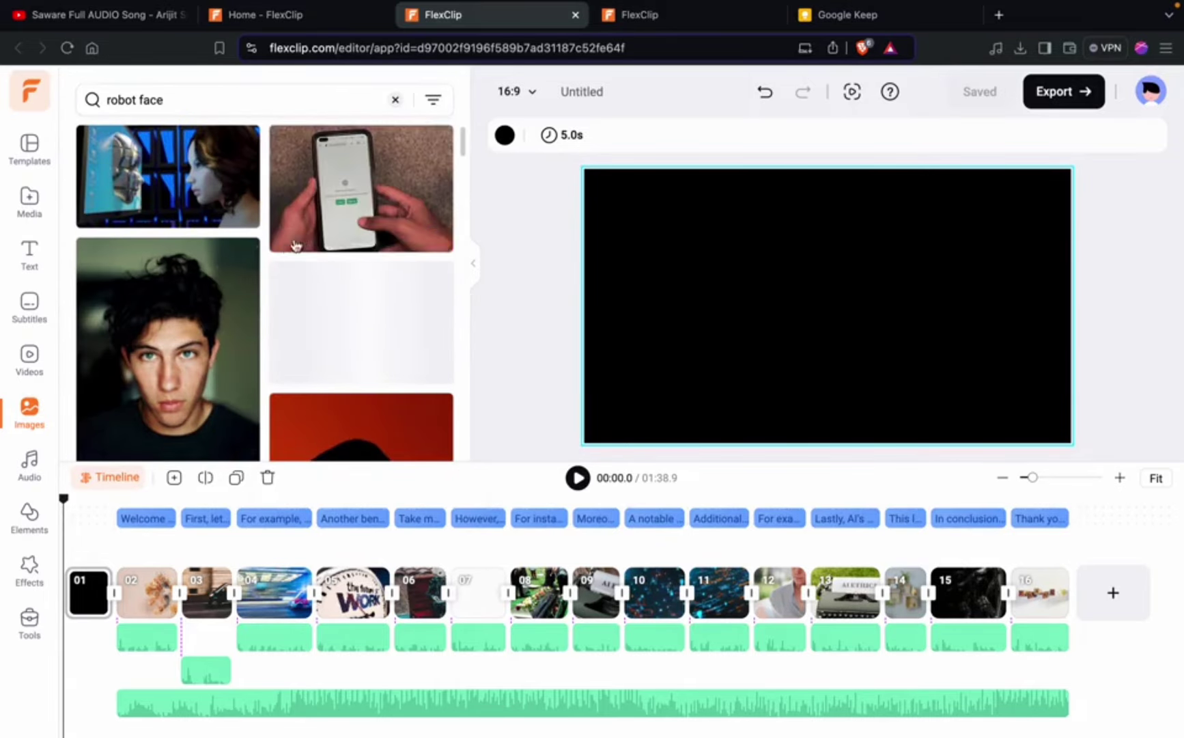
scroll(270, 260, down, 2)
scroll(271, 261, down, 3)
scroll(271, 262, down, 3)
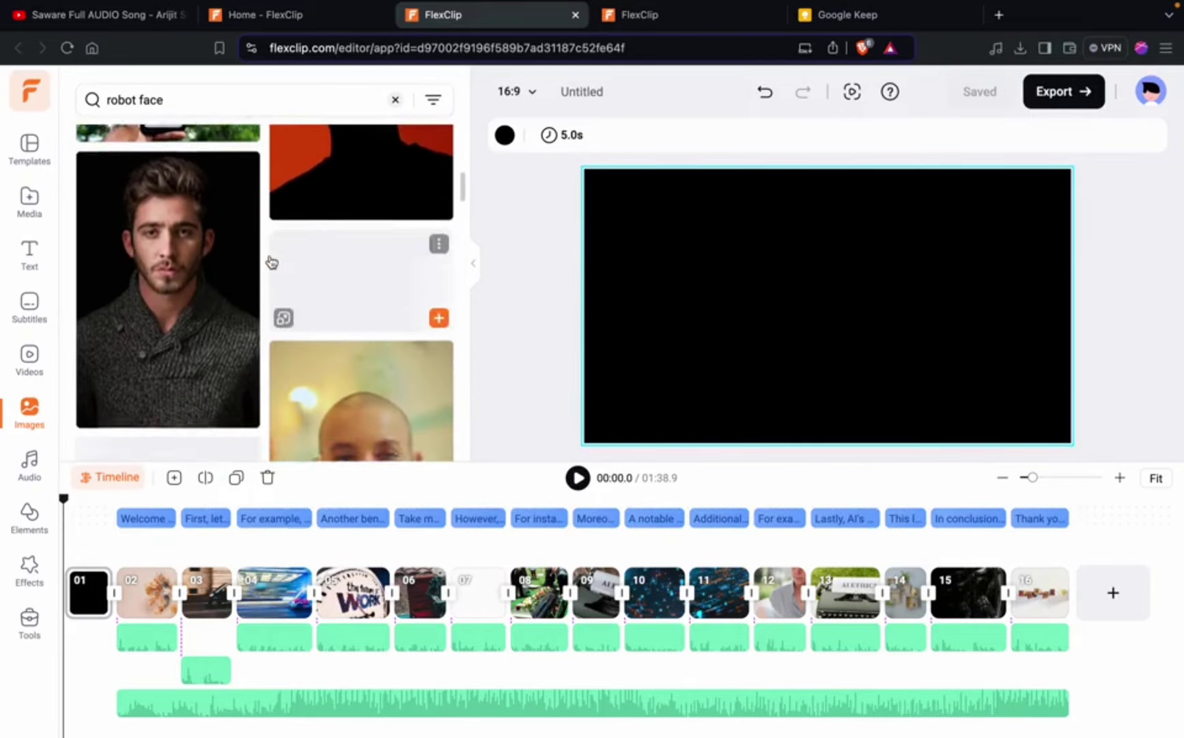
scroll(271, 262, down, 3)
scroll(271, 261, down, 3)
scroll(271, 262, down, 3)
scroll(272, 262, down, 3)
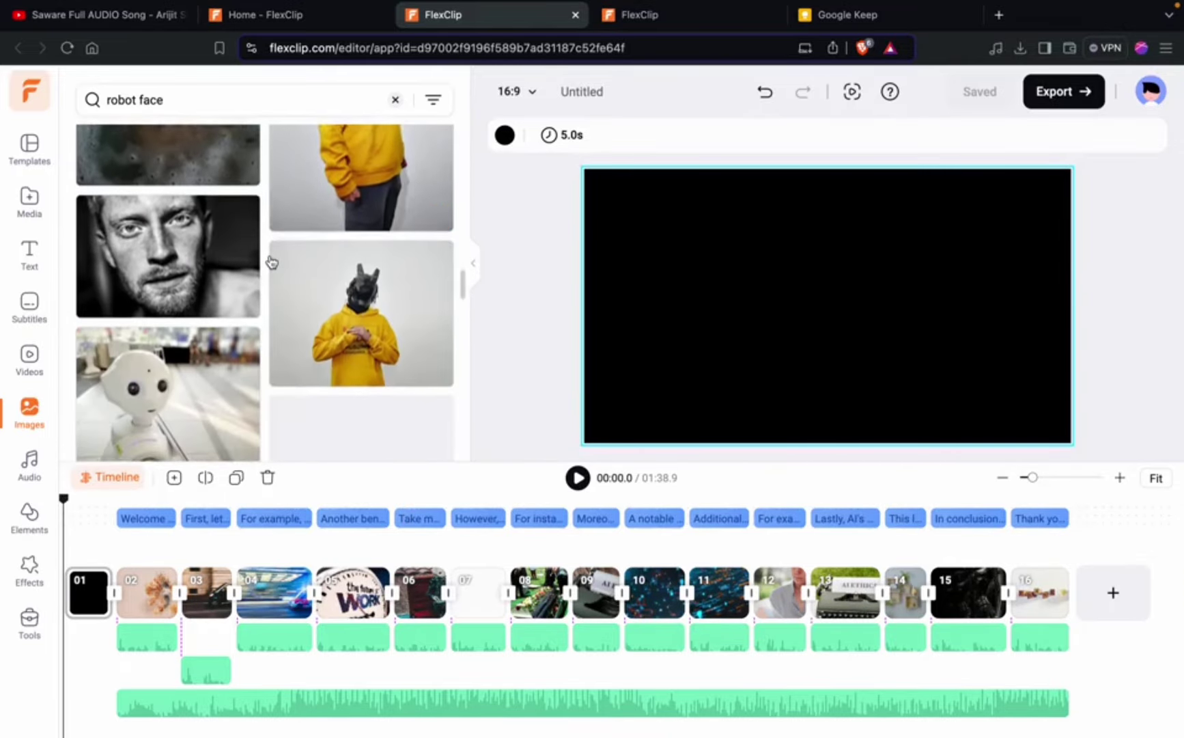
scroll(271, 262, down, 2)
scroll(271, 262, down, 1)
scroll(271, 262, down, 2)
scroll(271, 261, up, 2)
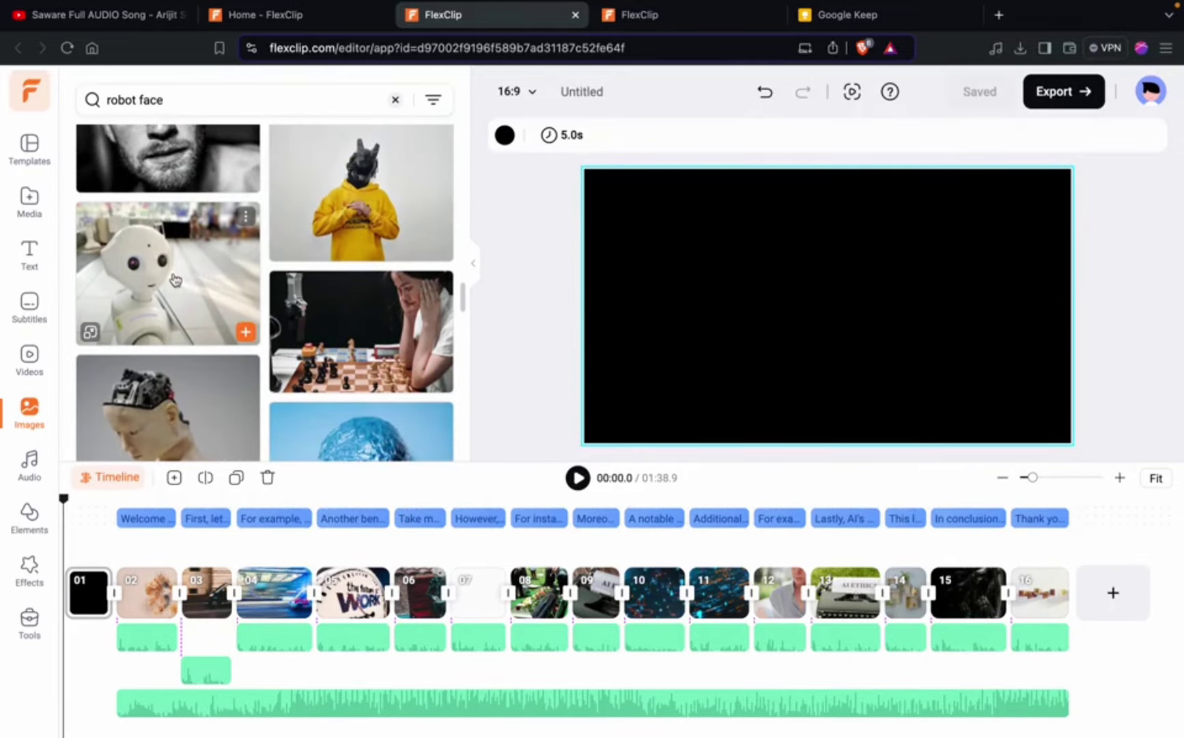
Save the white robot photo to the computer as a JPEG via Save Image As.
click(170, 310)
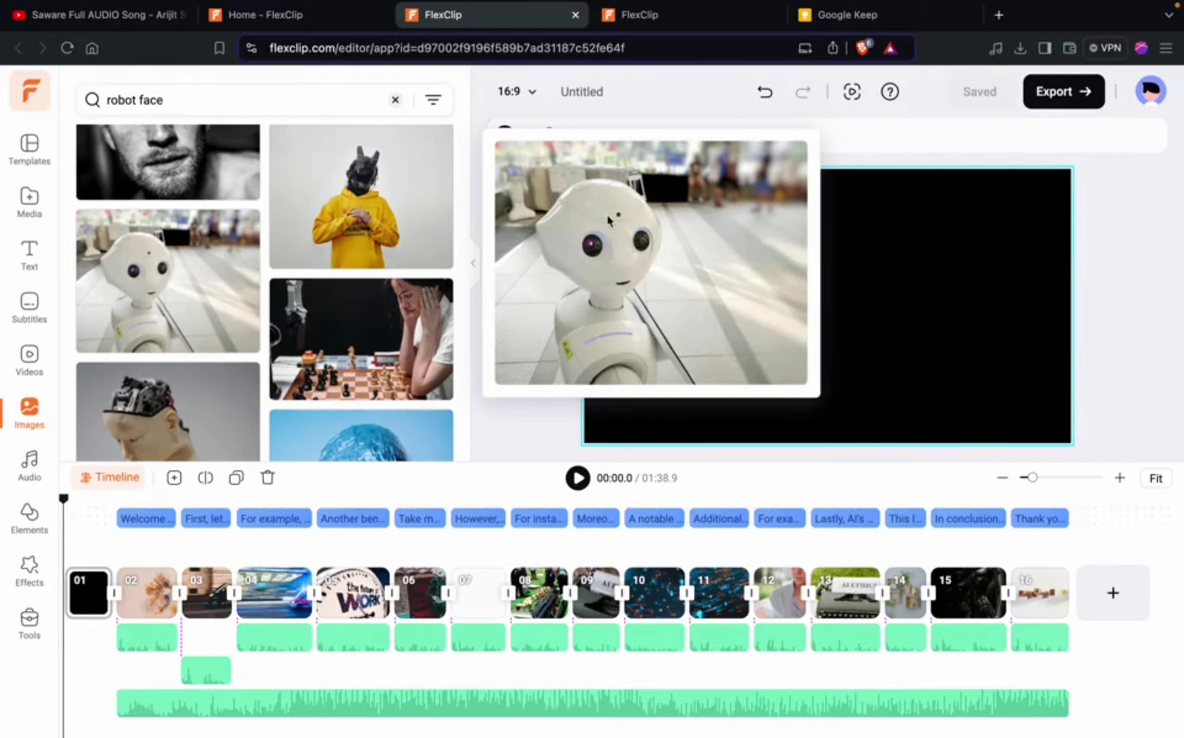
right_click(609, 213)
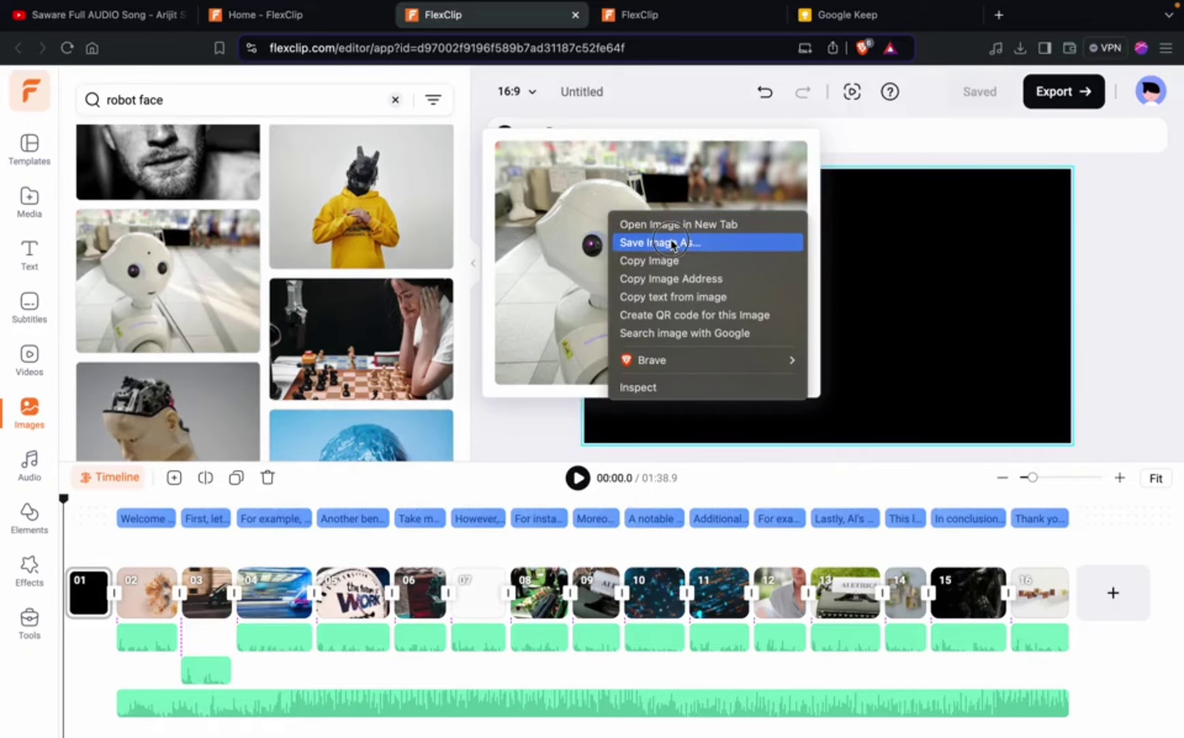
click(673, 244)
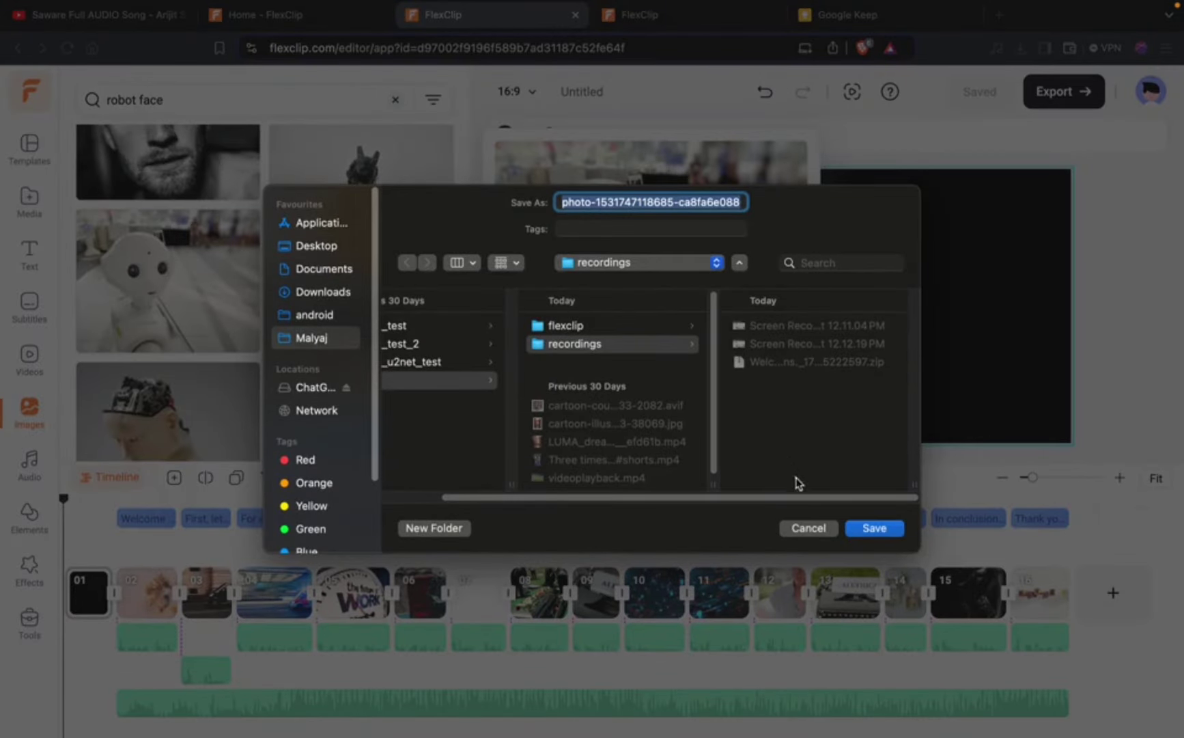
click(863, 528)
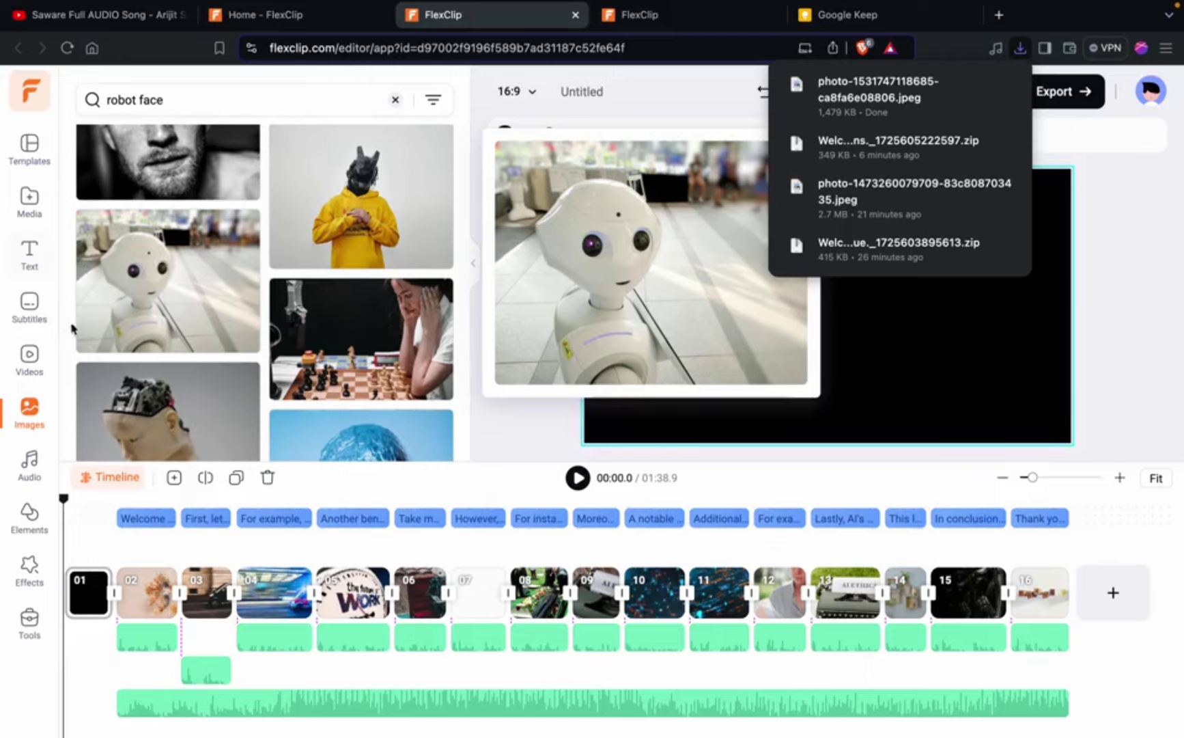
Upload the downloaded robot JPEG into the project's Media library.
mouse_move(167, 280)
click(36, 217)
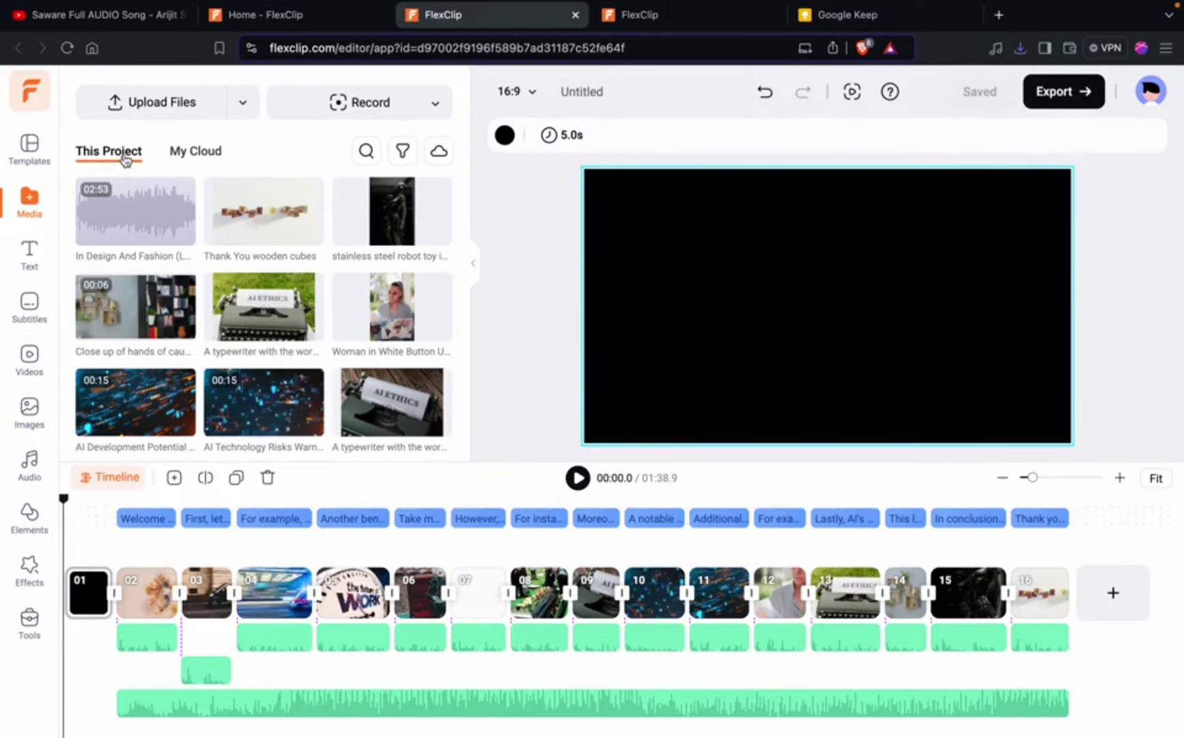
click(164, 104)
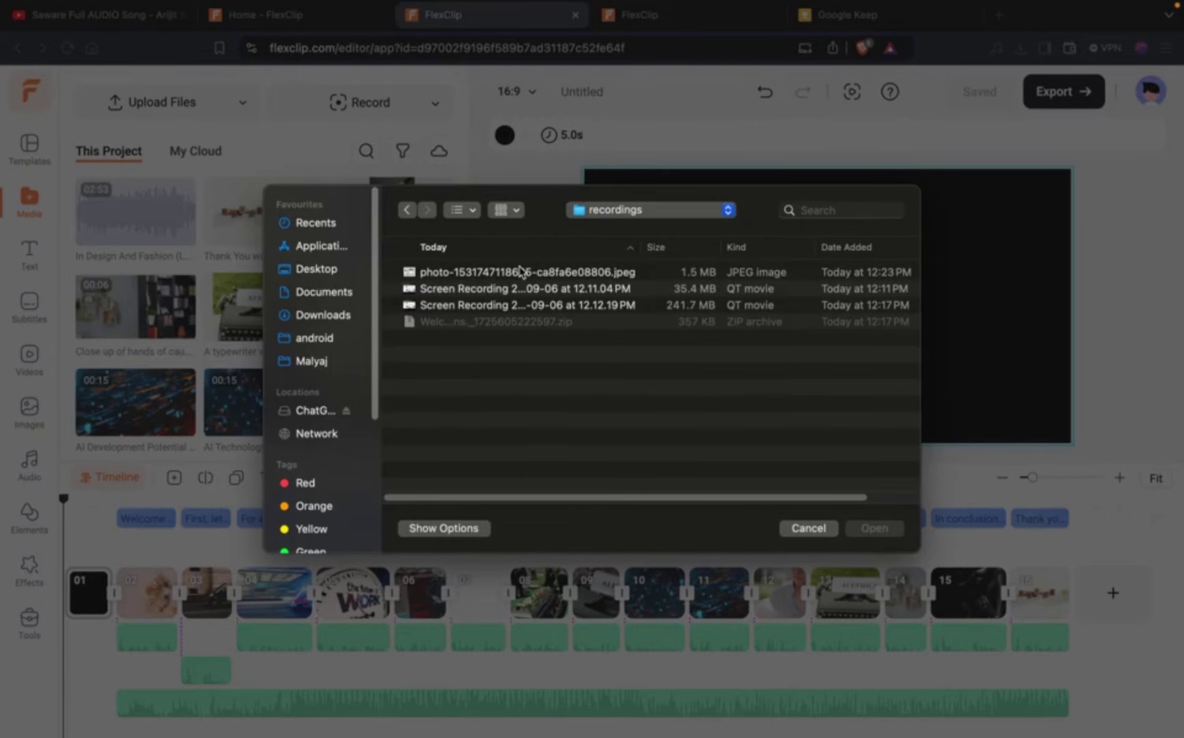
double_click(521, 272)
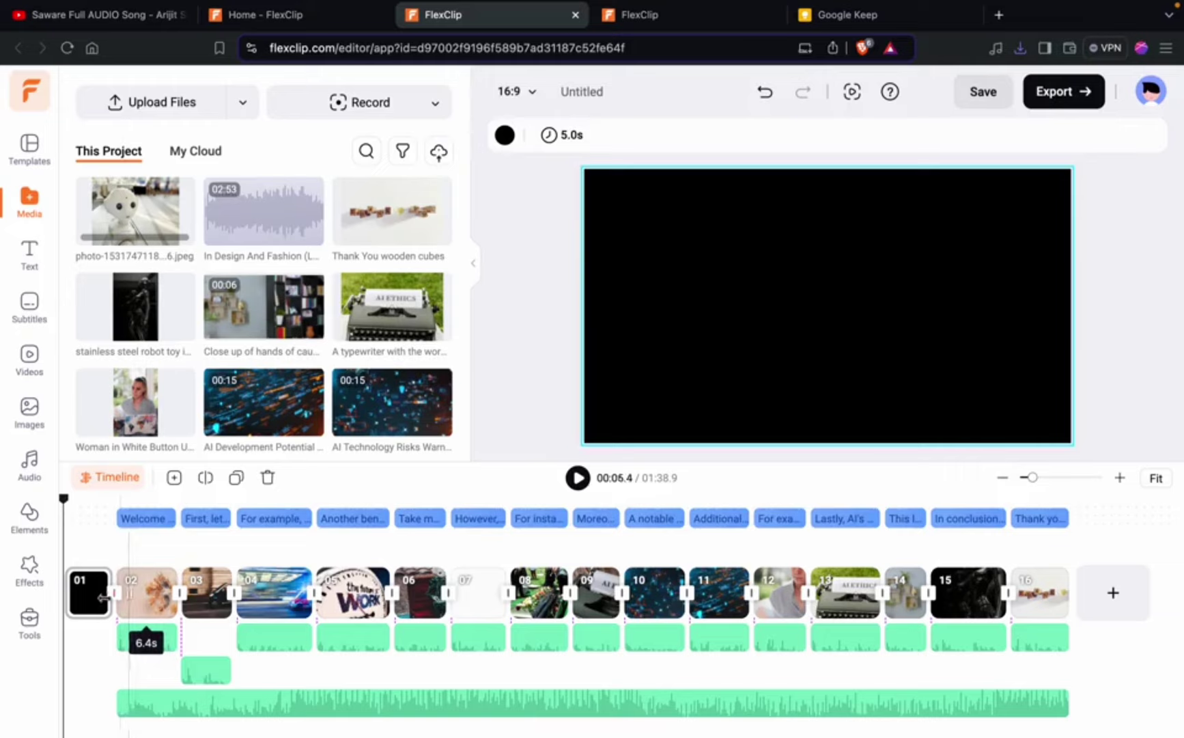
mouse_move(136, 211)
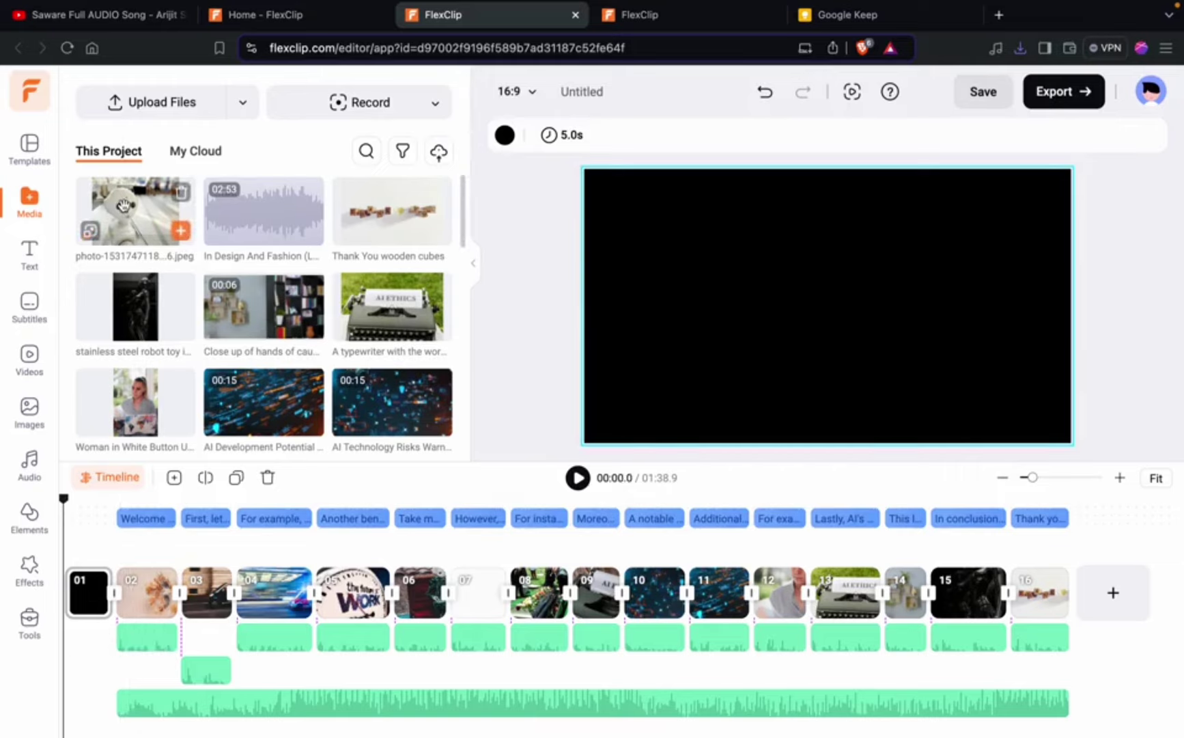
Replace clip 01 with the robot photo and move the music to start at 00:00.
drag(123, 206, 95, 577)
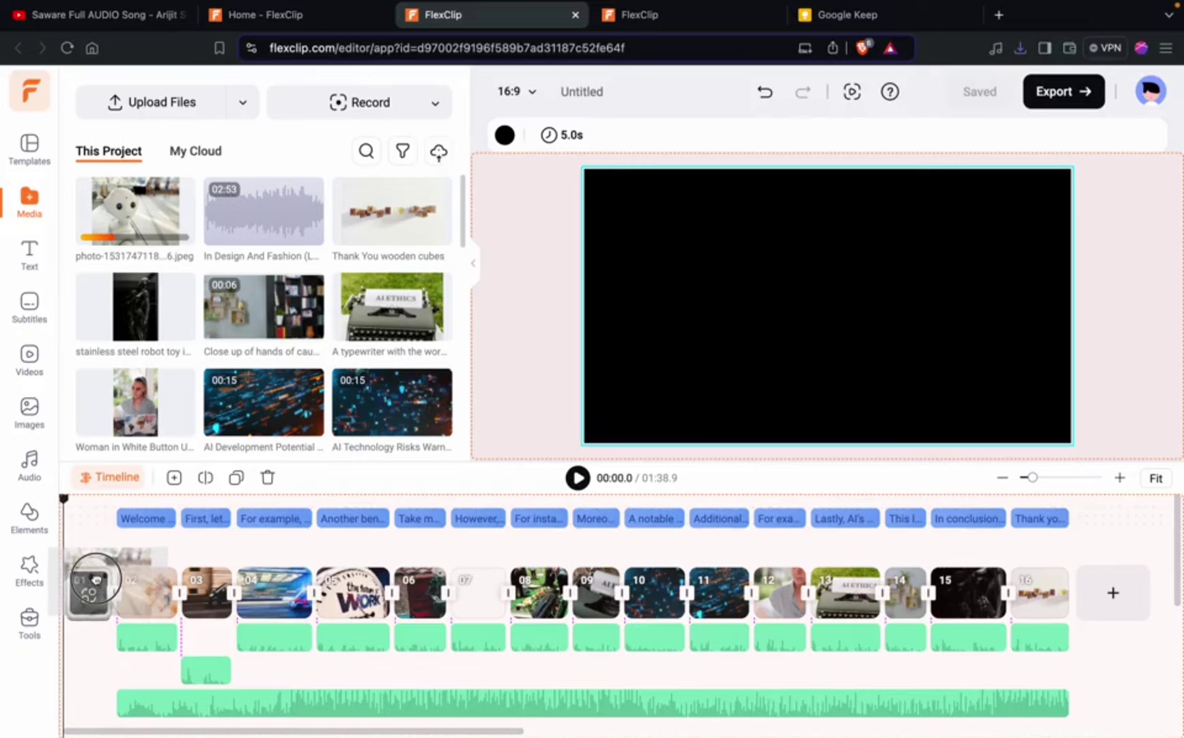
drag(96, 579, 90, 591)
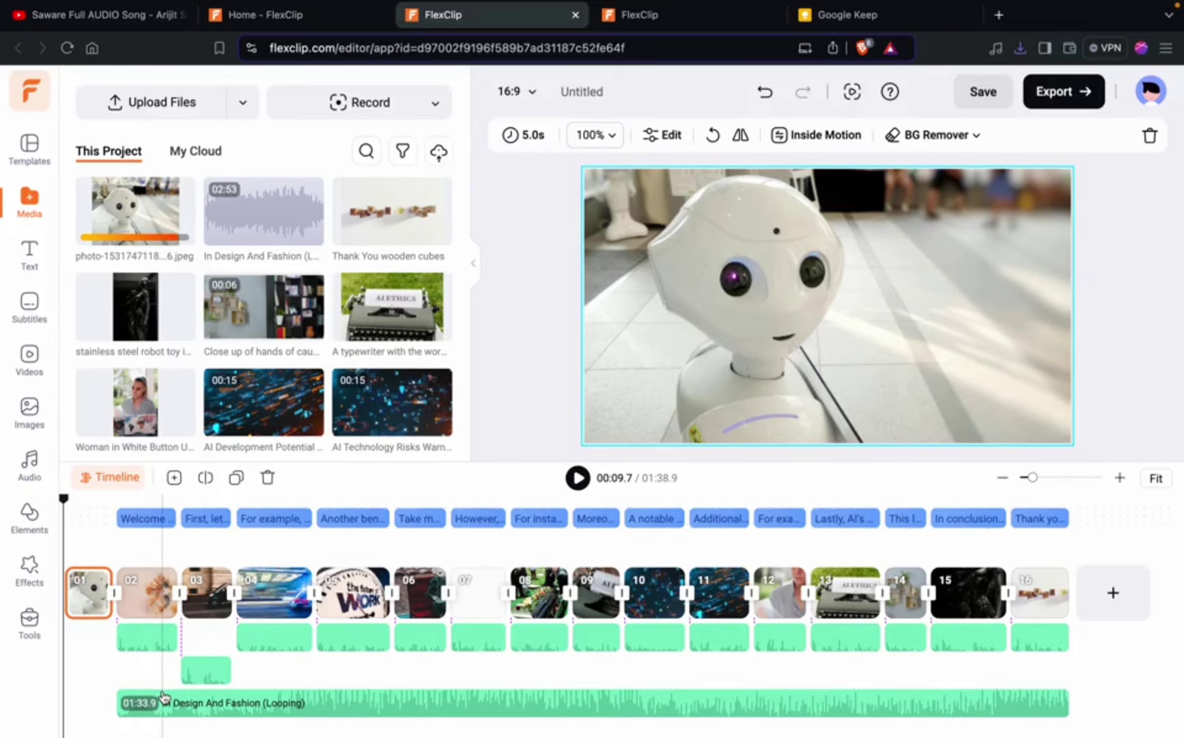
drag(164, 697, 96, 701)
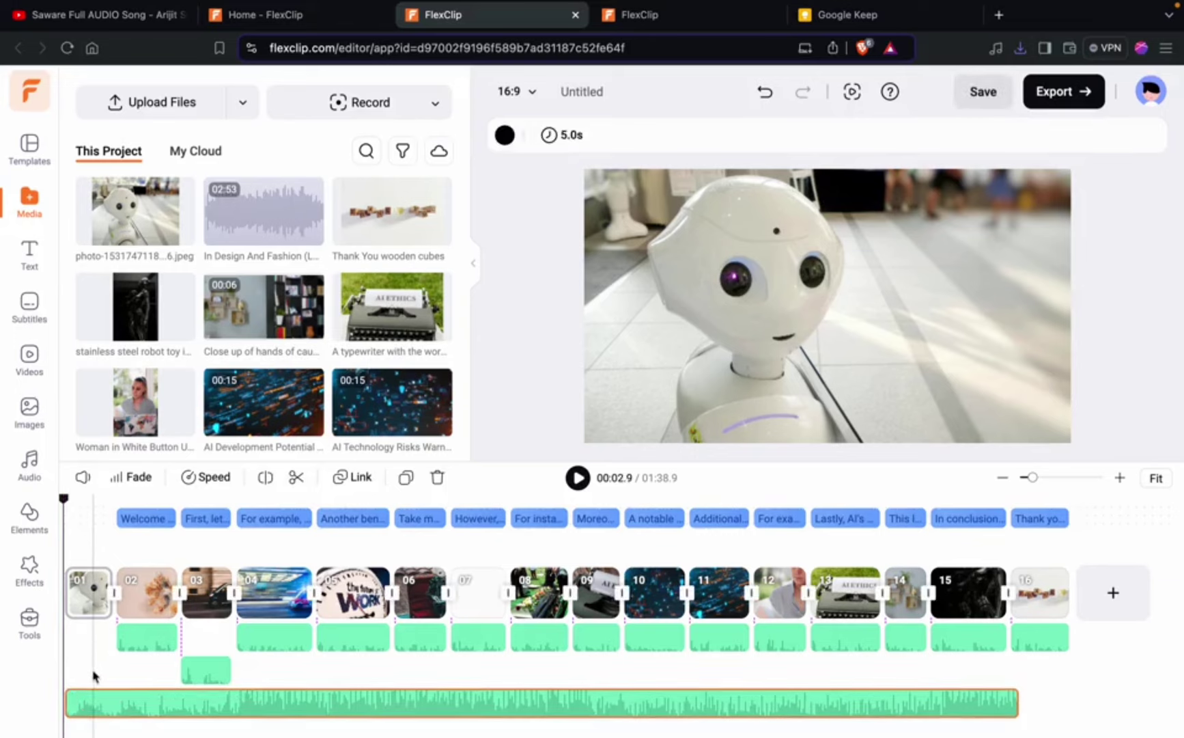
mouse_move(135, 401)
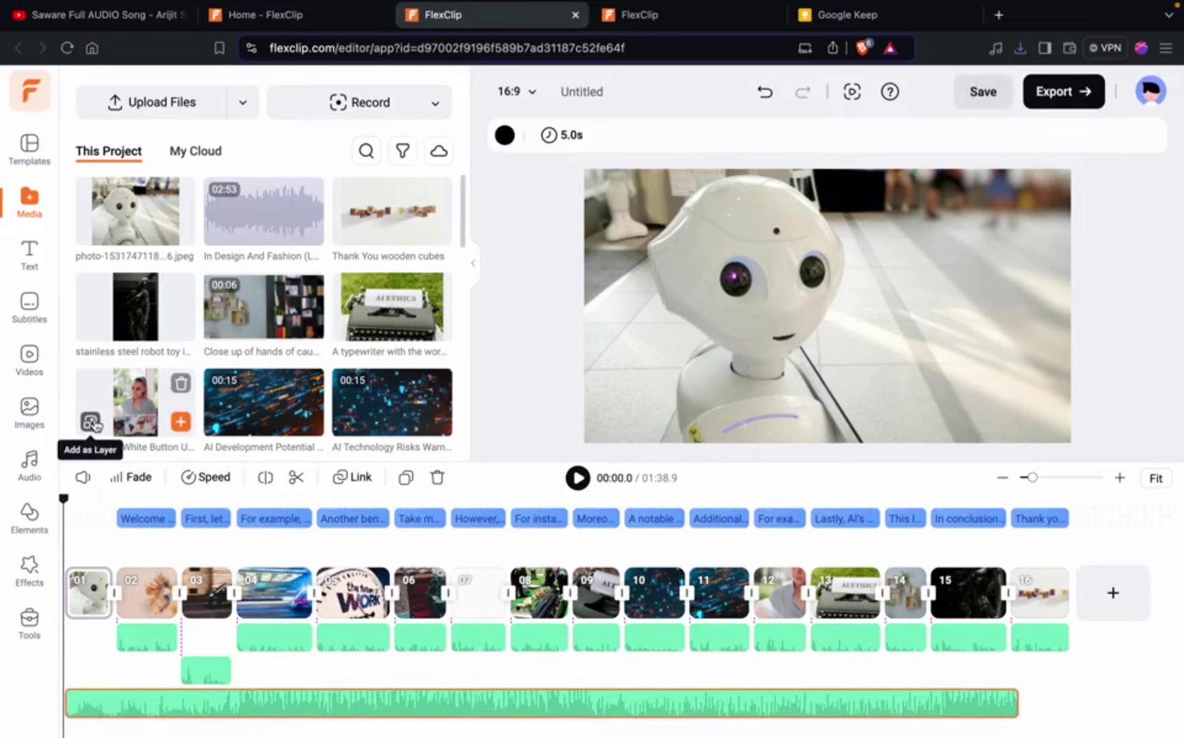
Play and pause the video's opening, then show the aspect-ratio list with 16:9 selected.
key(space)
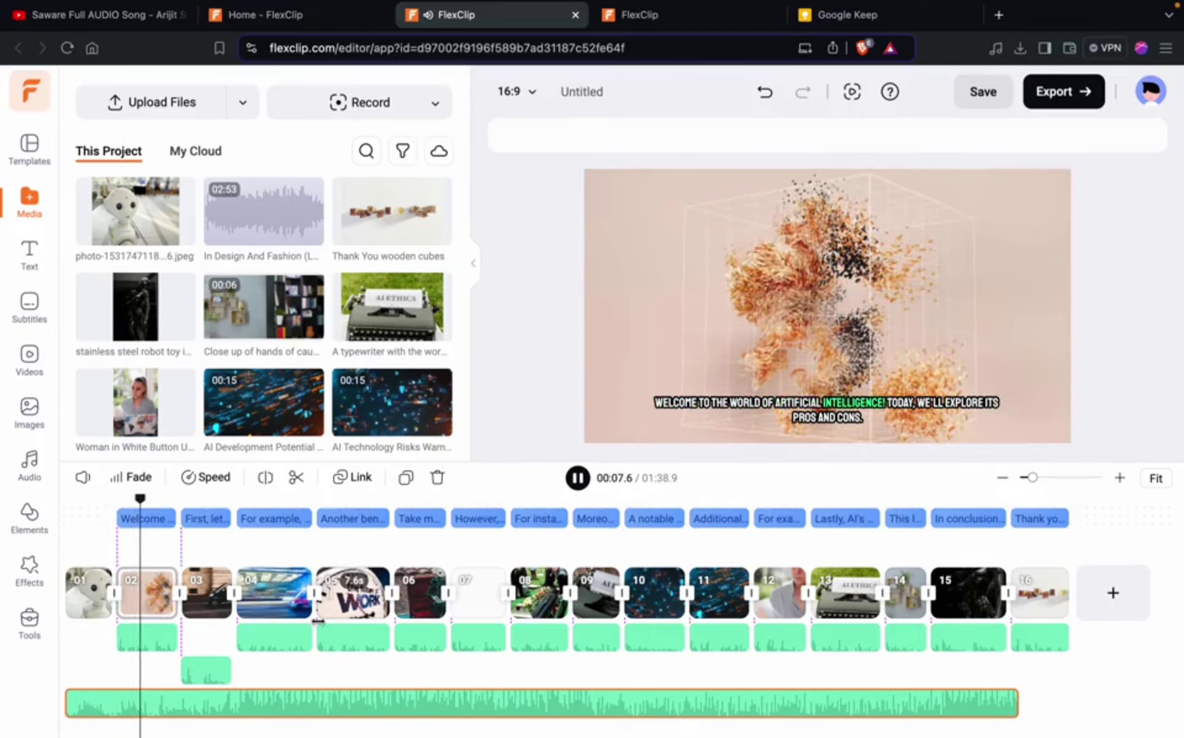
key(space)
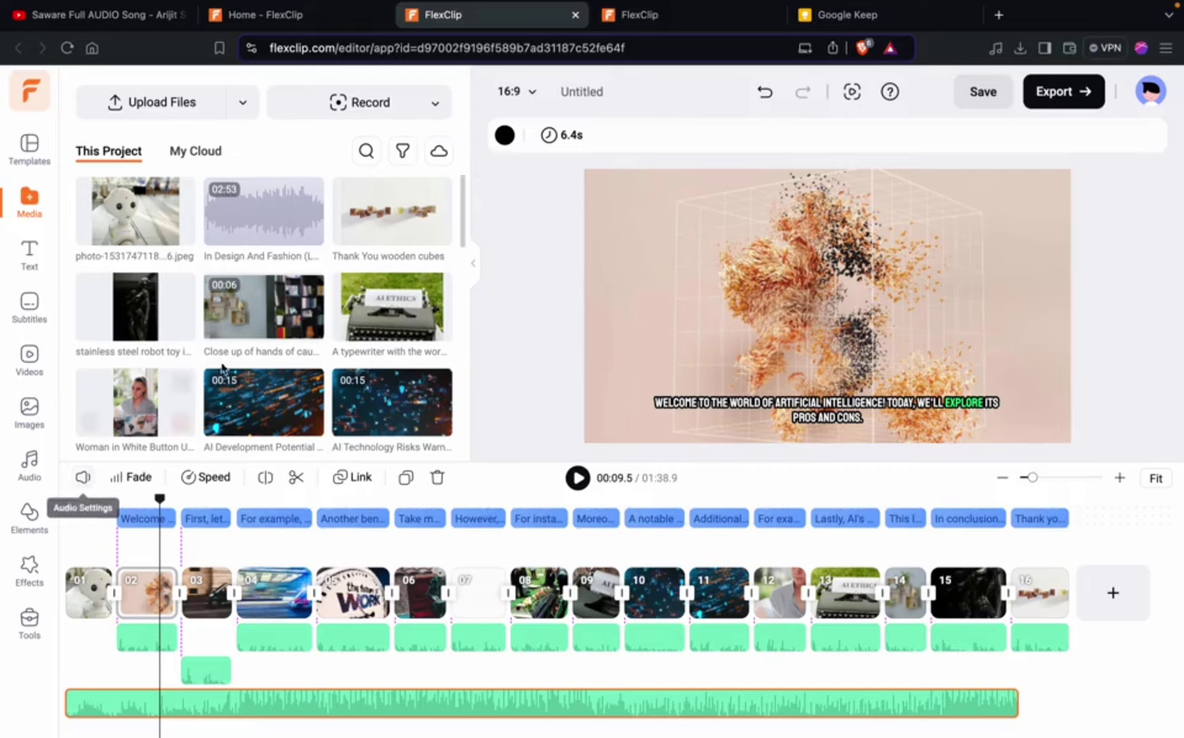
click(537, 92)
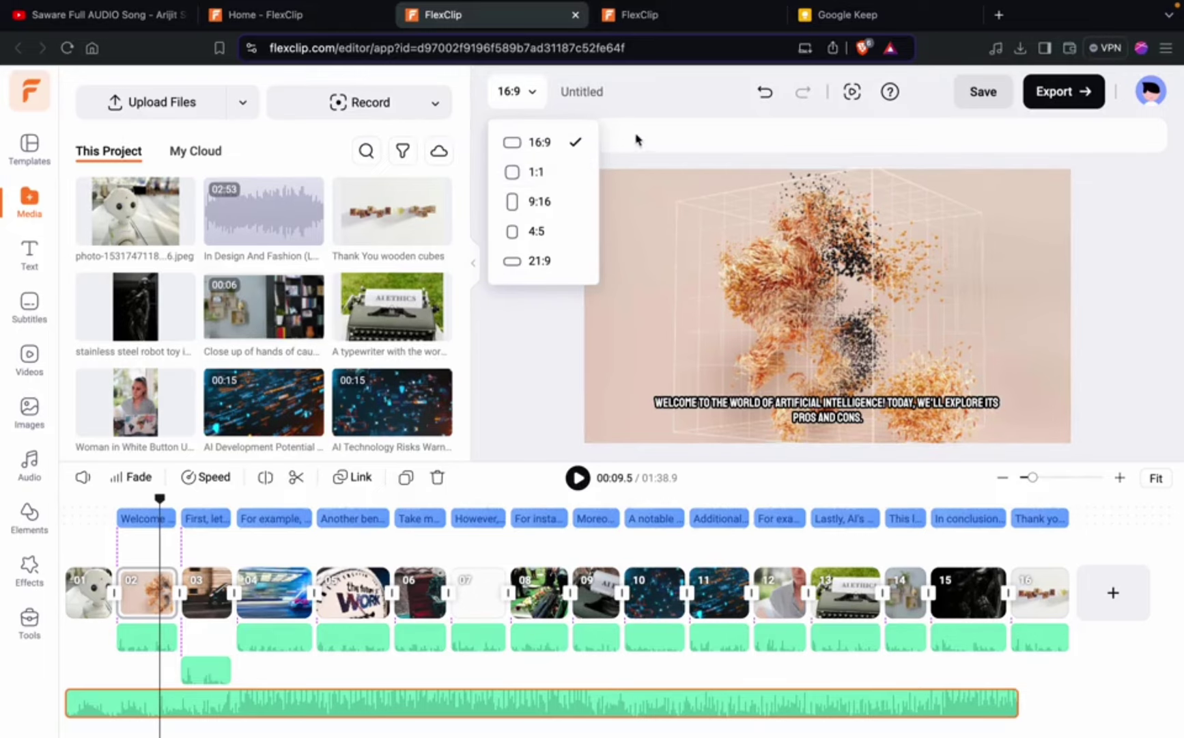
click(634, 137)
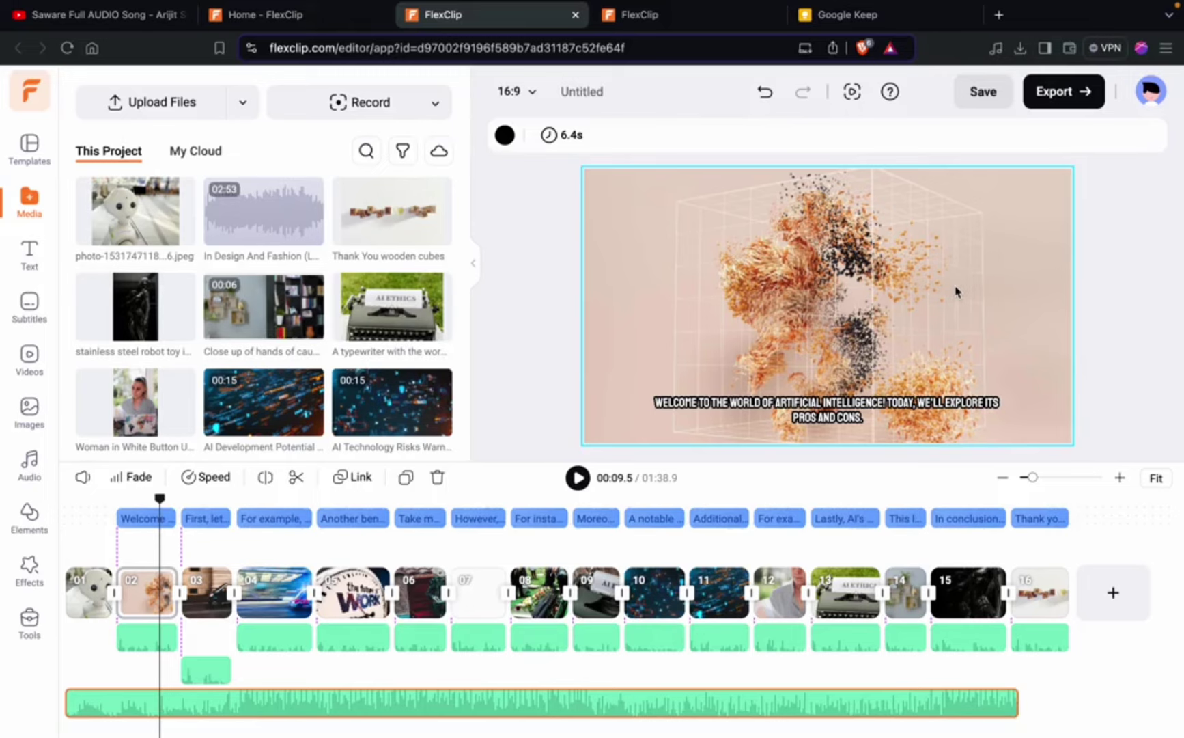
click(24, 84)
click(563, 447)
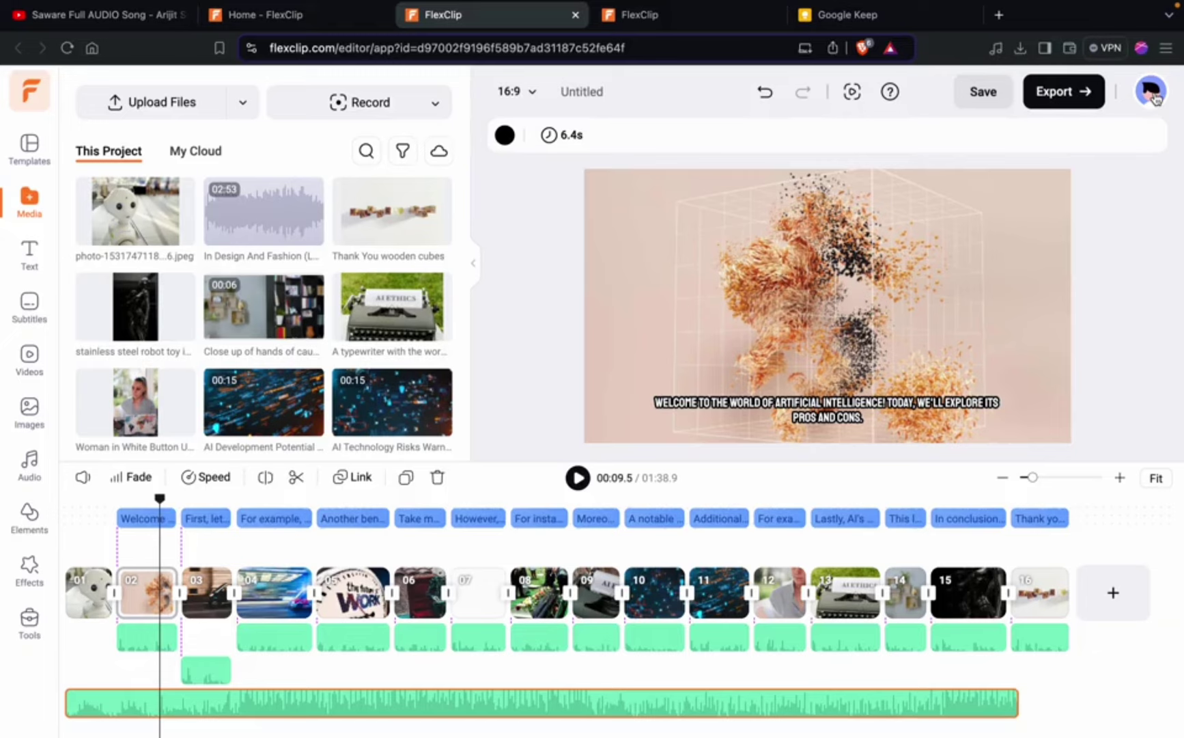
mouse_move(490, 15)
click(307, 15)
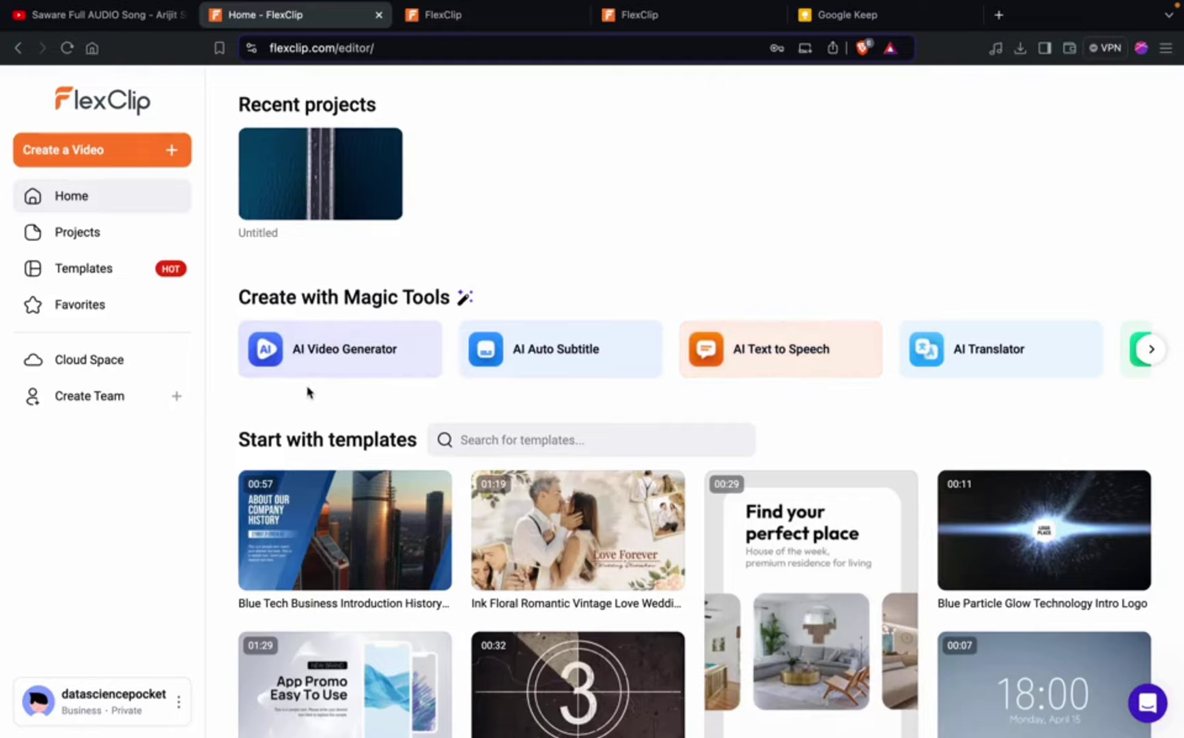
click(504, 25)
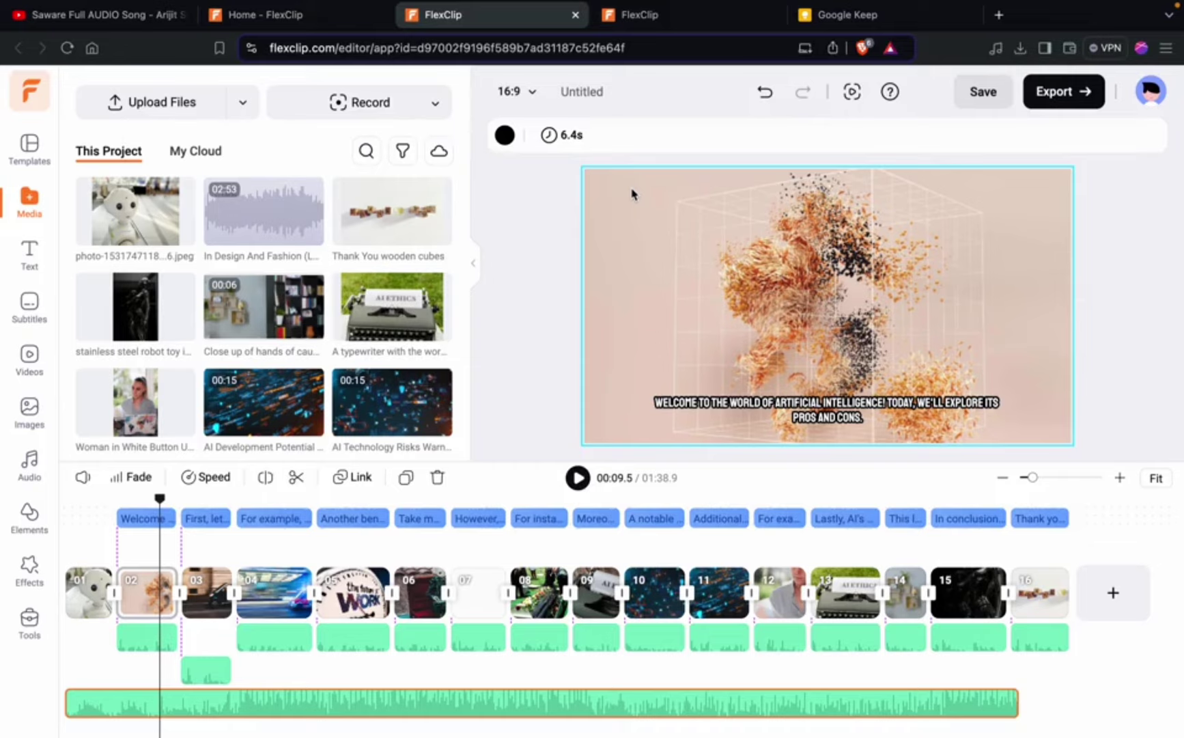
click(1061, 95)
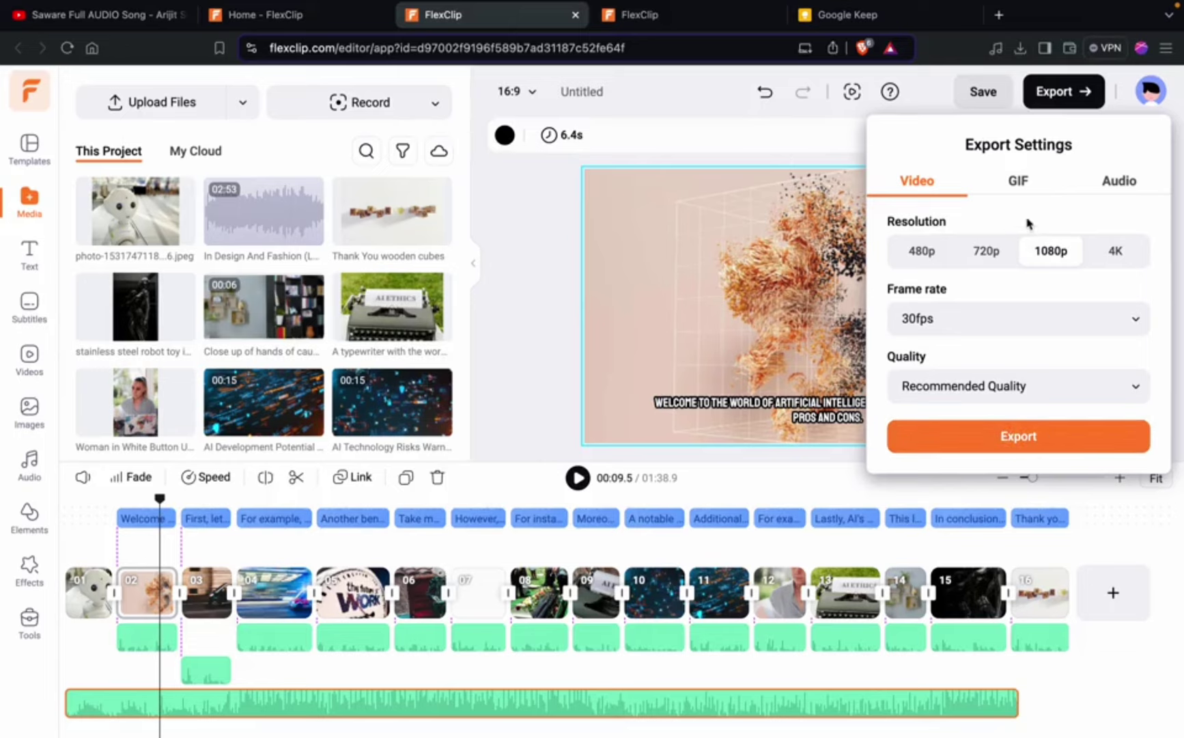
click(938, 99)
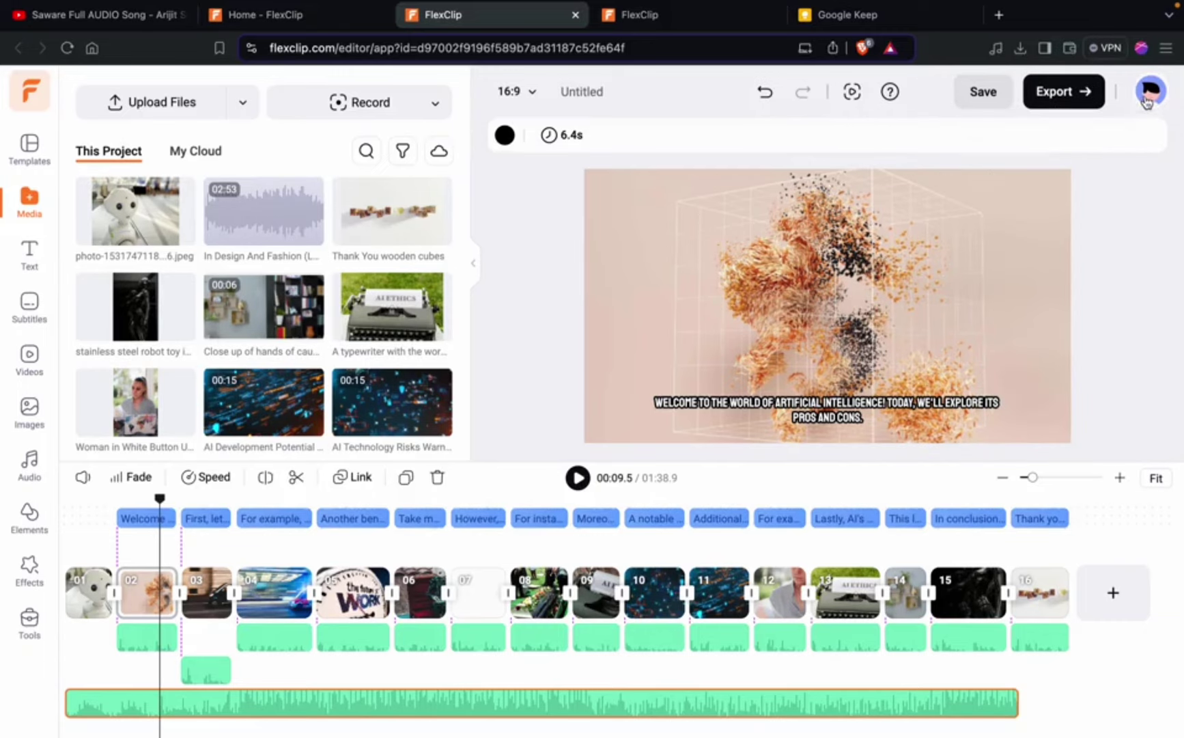